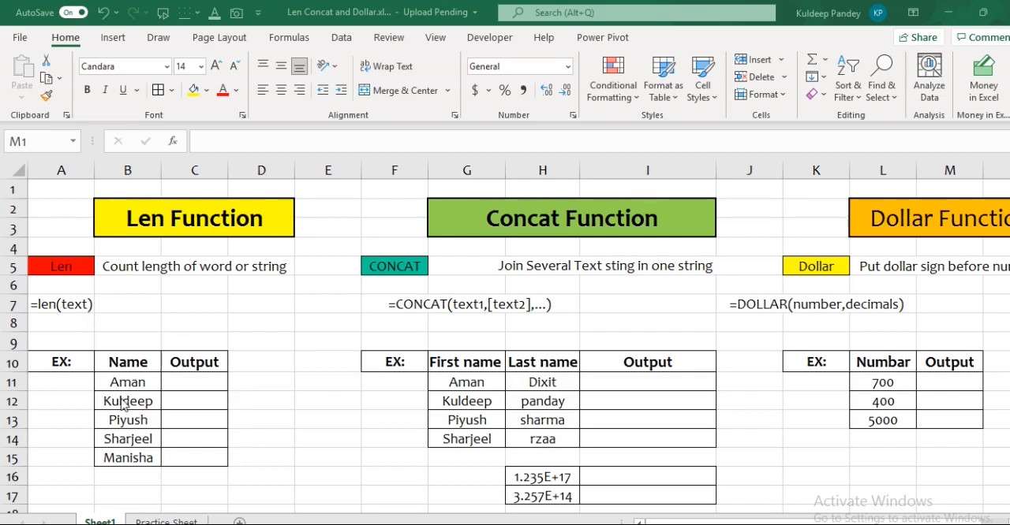
Enter the formula =LEN(B11) in C11 to count the characters of the first name in the Len example.
click(185, 386)
click(185, 387)
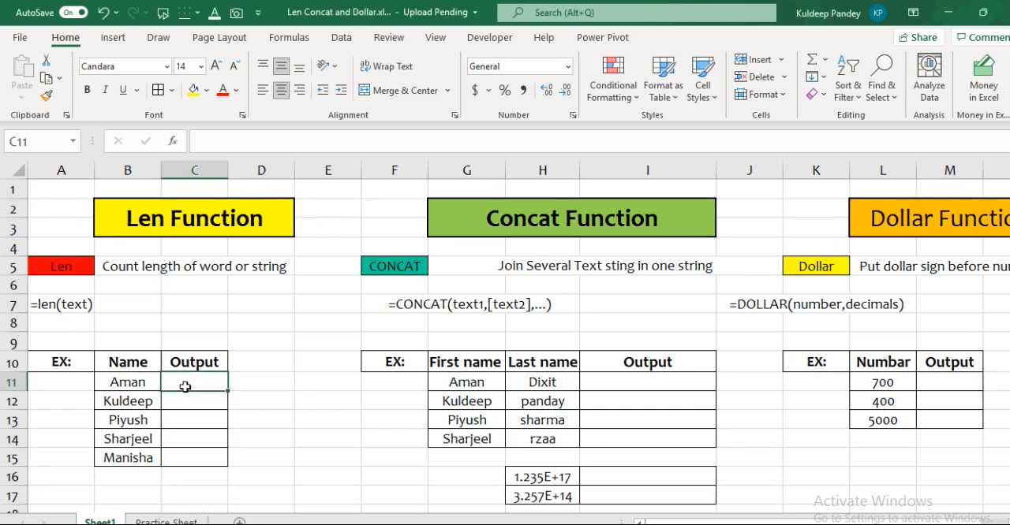
text(=le)
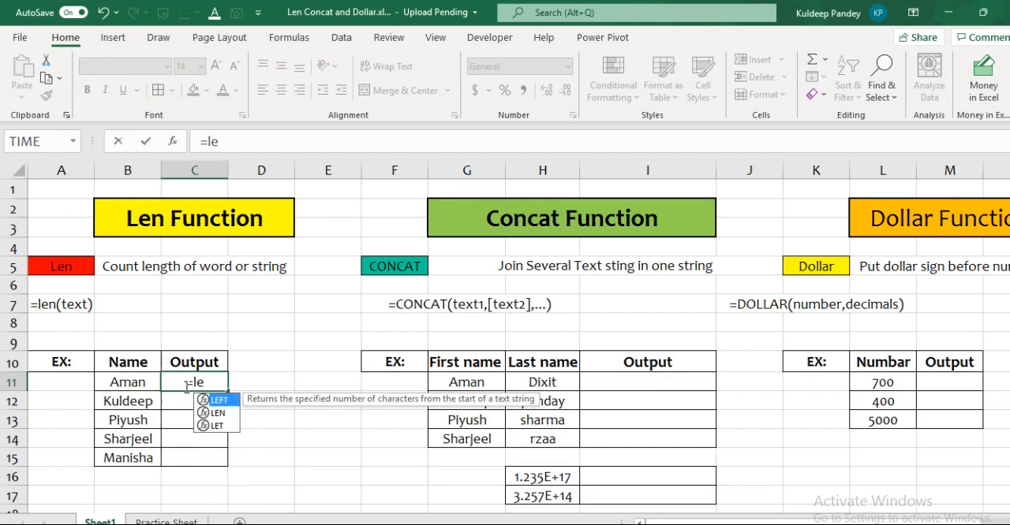
text(n()
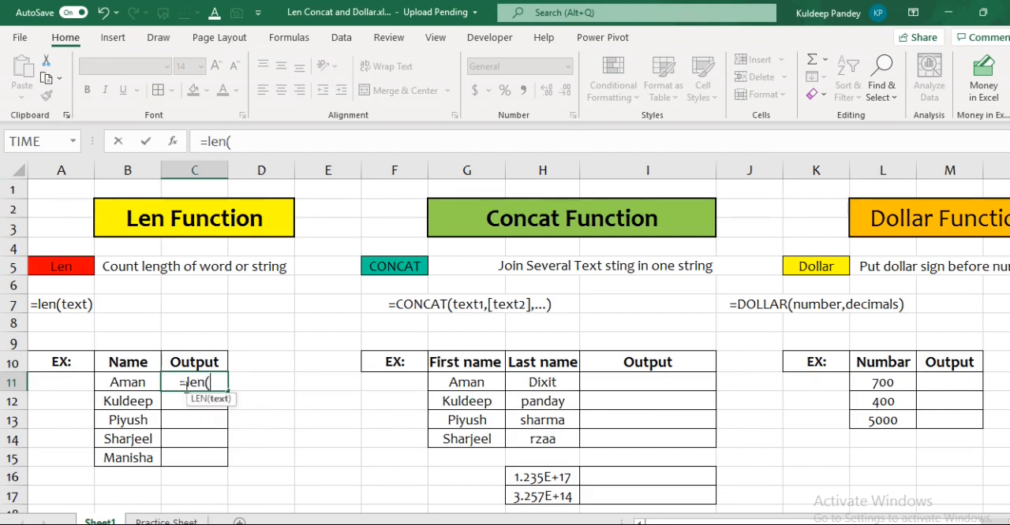
click(140, 383)
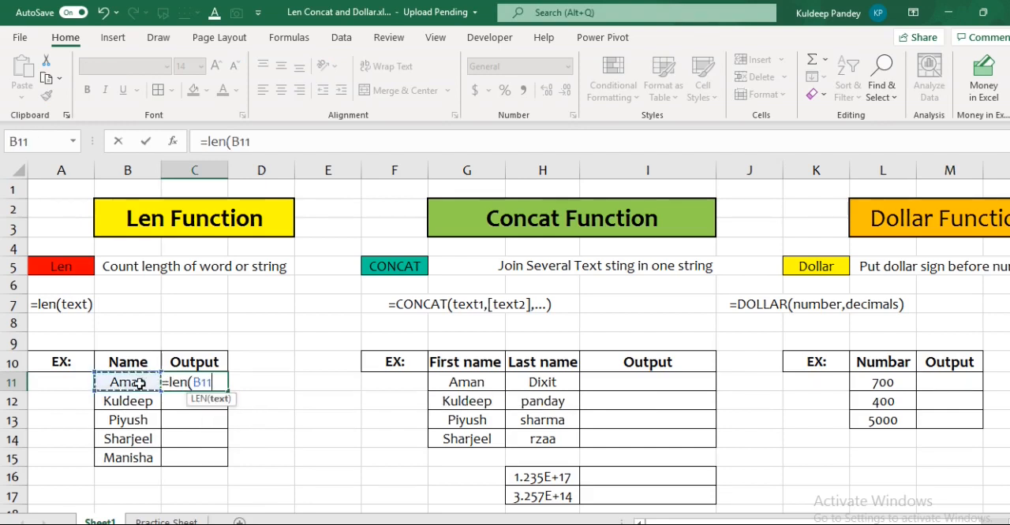
text())
key(Return)
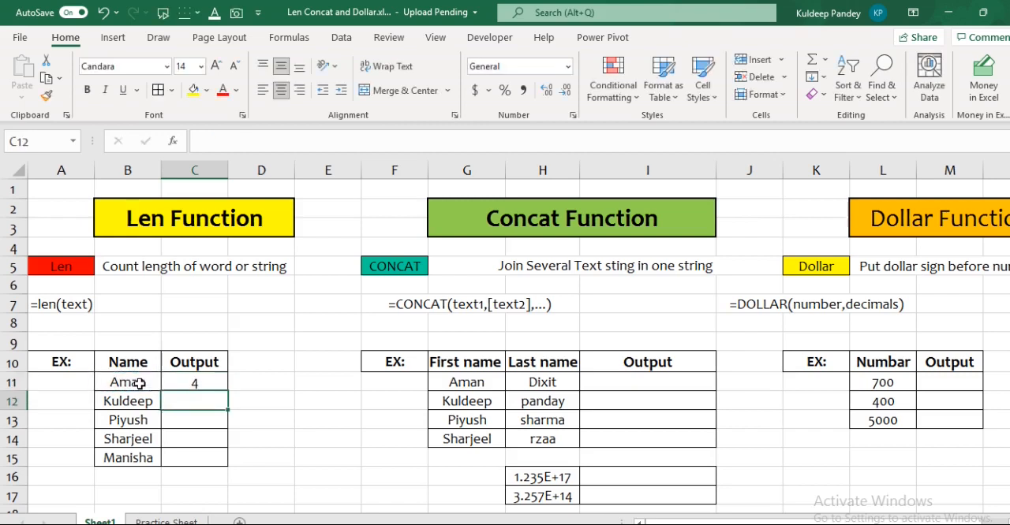
Copy the LEN formula from C11 down through C15.
key(Up)
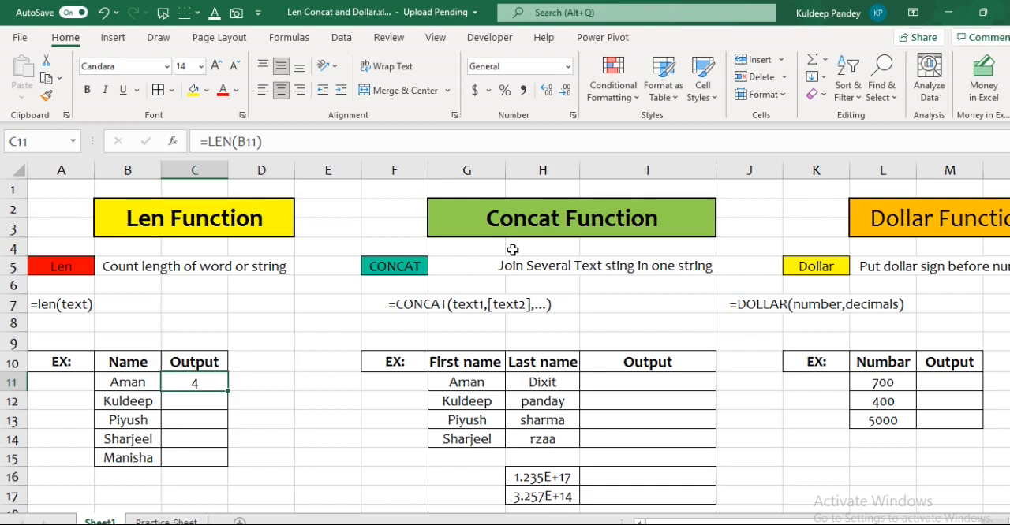
key(shift+Down)
key(shift+Down)
key(shift+Down)
key(shift+Down)
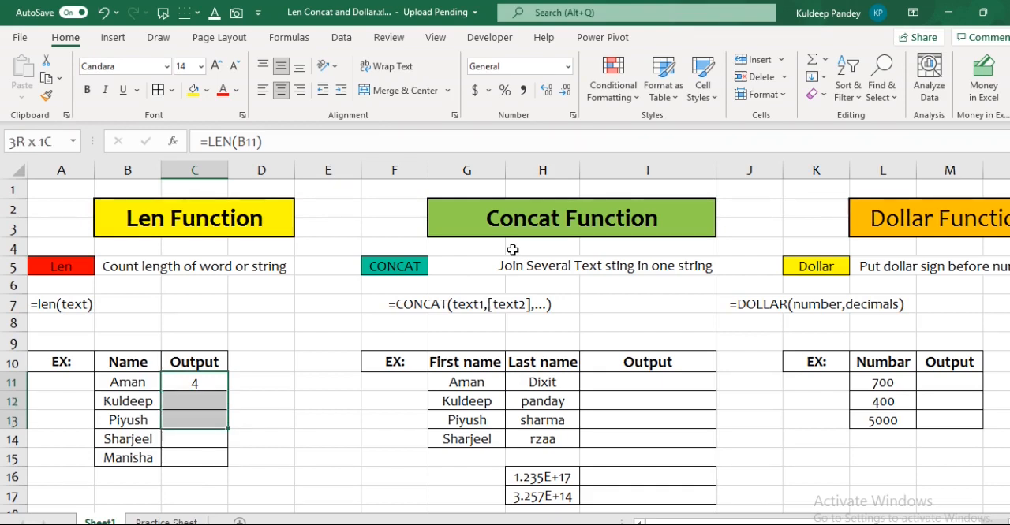
key(ctrl+v)
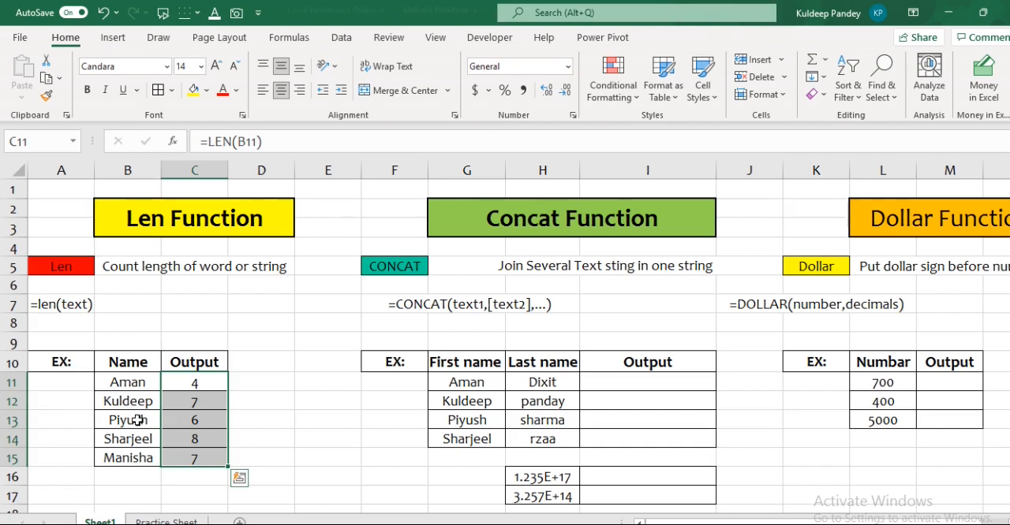
Add two trailing spaces after the name in B11.
click(146, 387)
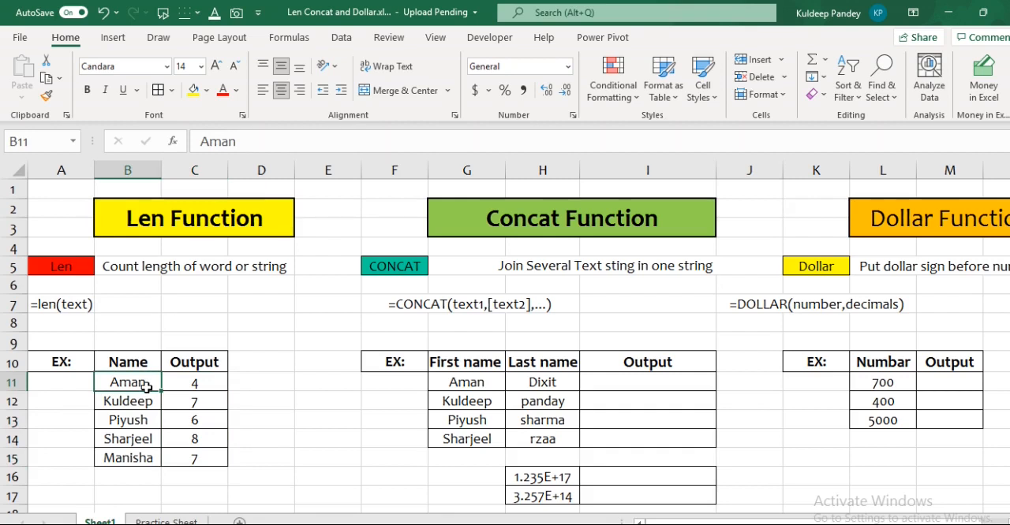
click(235, 141)
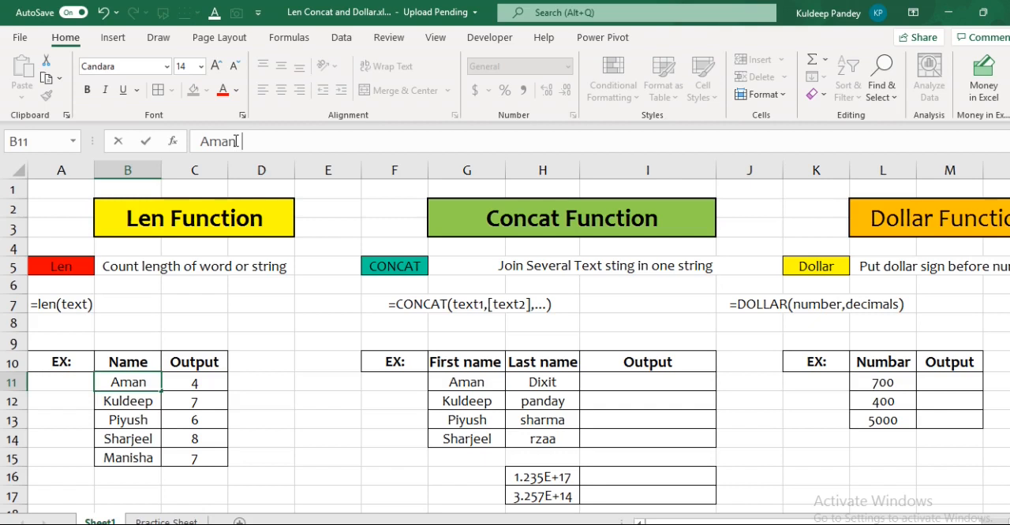
key(Return)
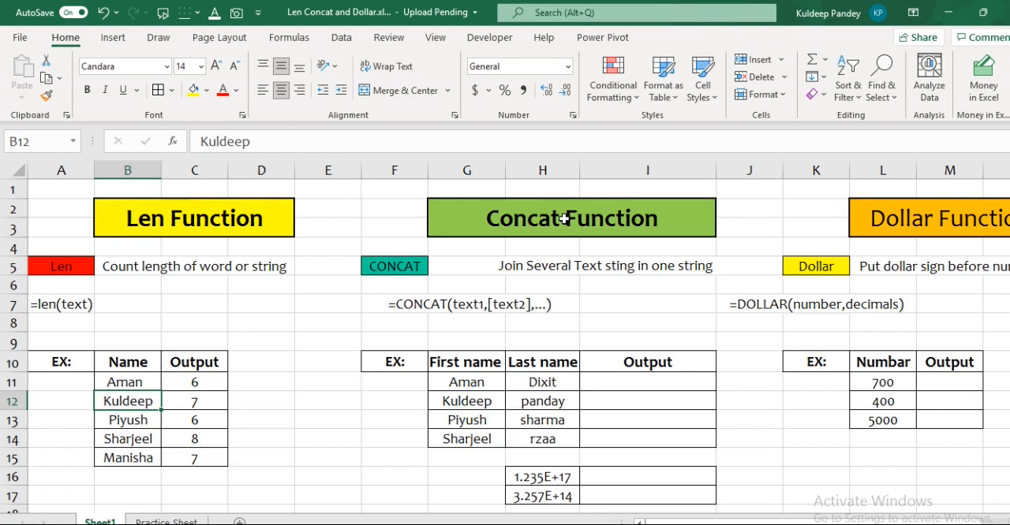
Correct "sting" to "string" in the CONCAT description in G5.
click(630, 379)
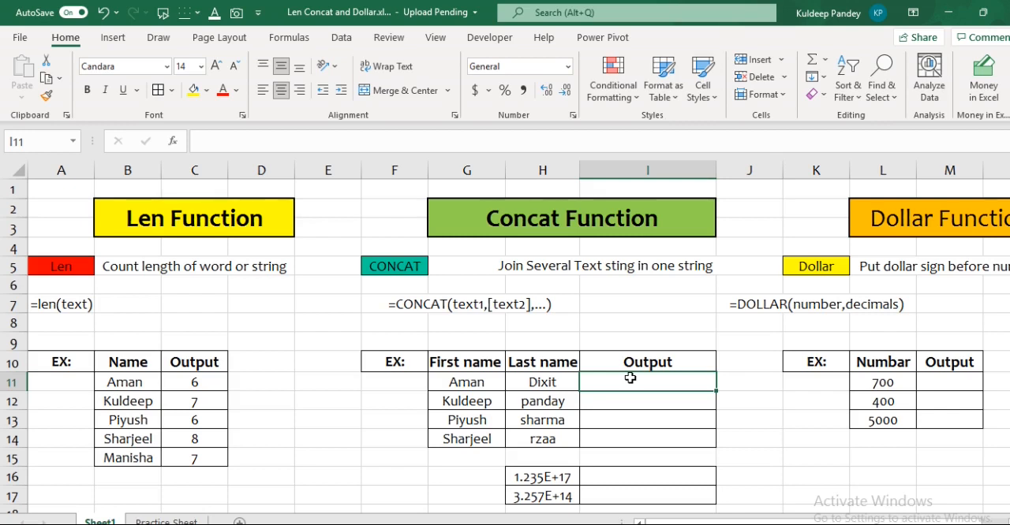
click(512, 265)
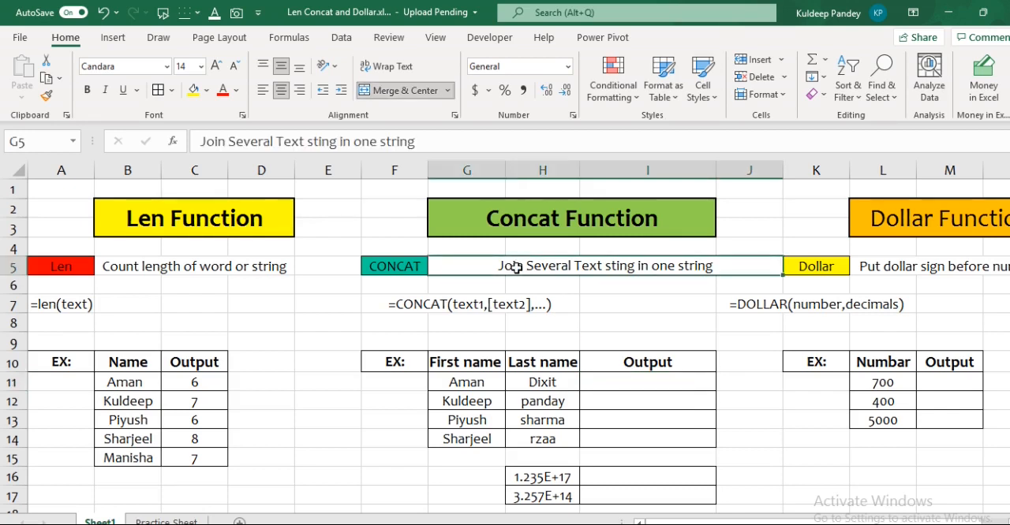
click(321, 142)
text(r)
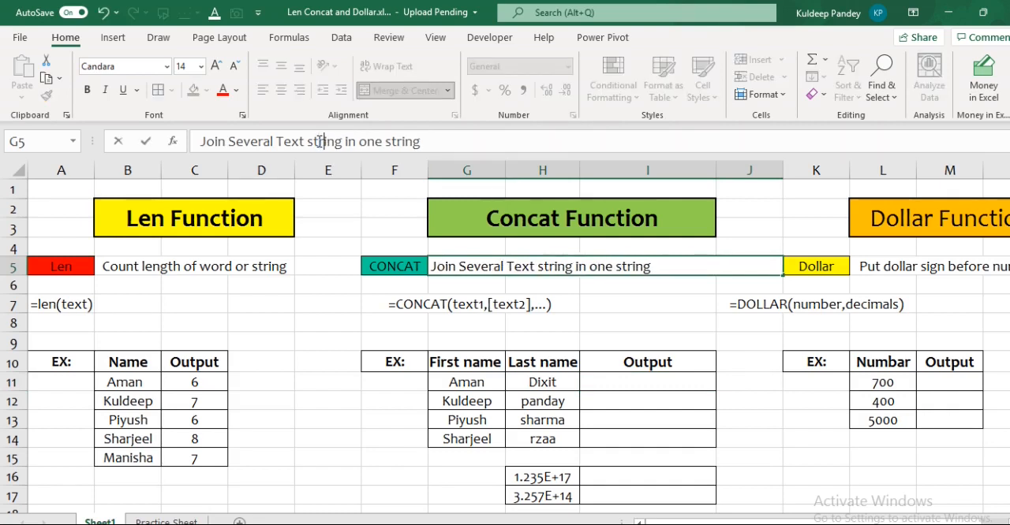
click(557, 299)
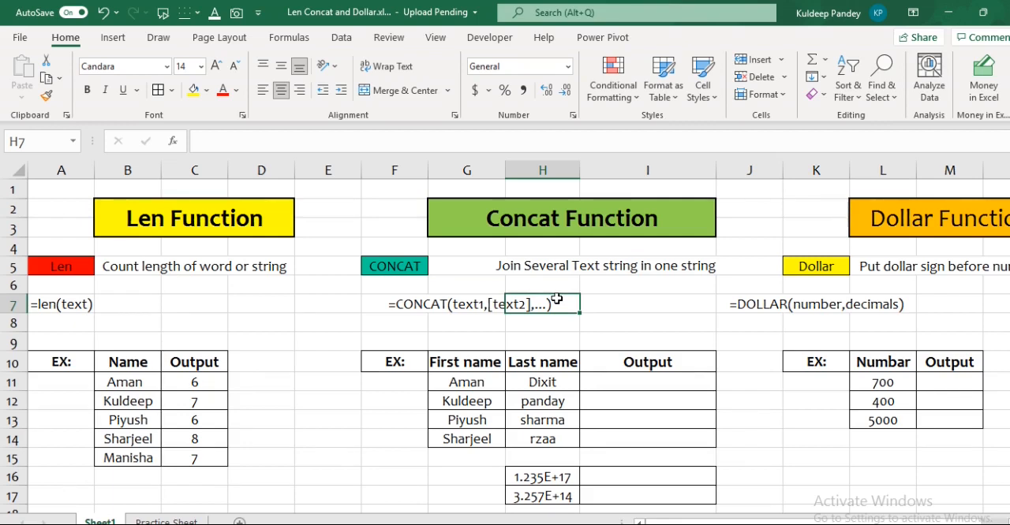
click(394, 309)
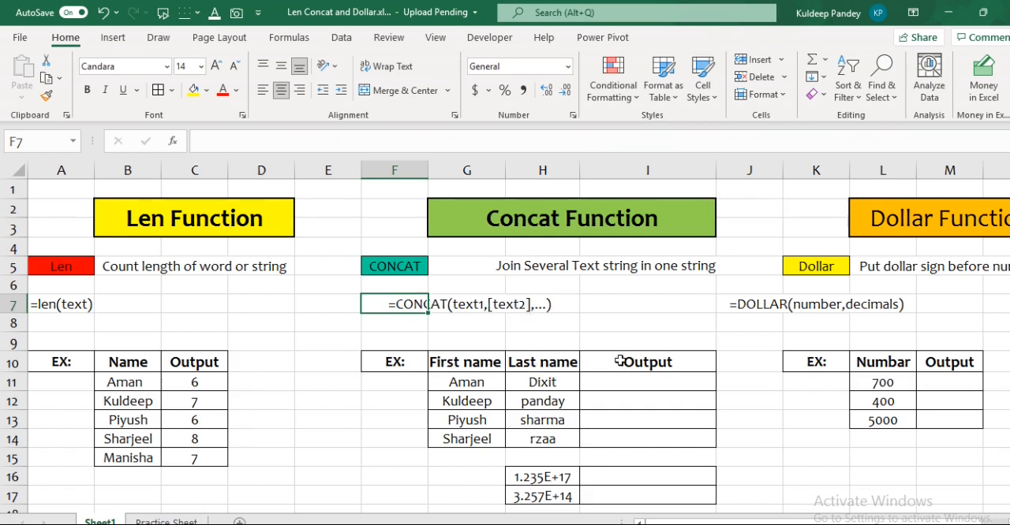
Enter the formula =CONCAT(G11,H11) in I11 to join the first and last name.
click(674, 384)
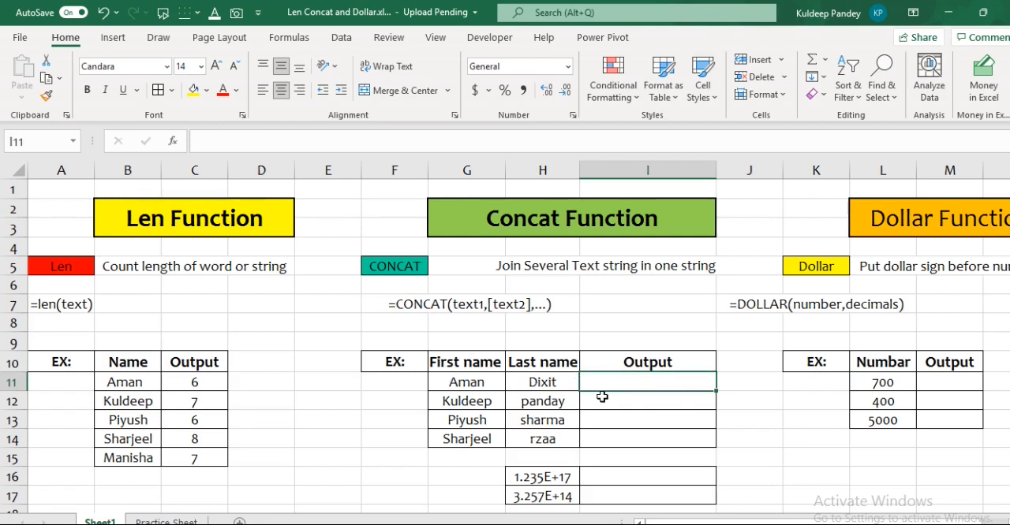
text(=con)
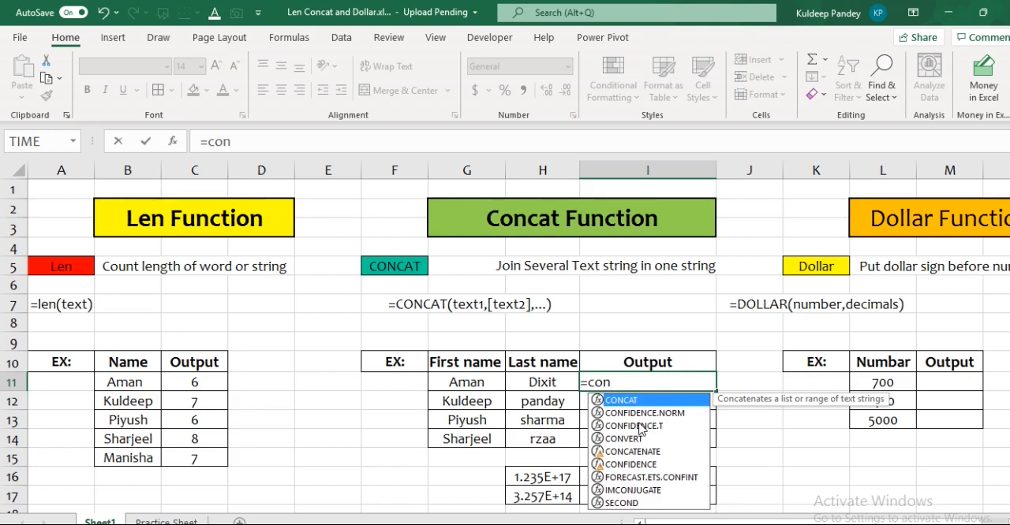
key(Tab)
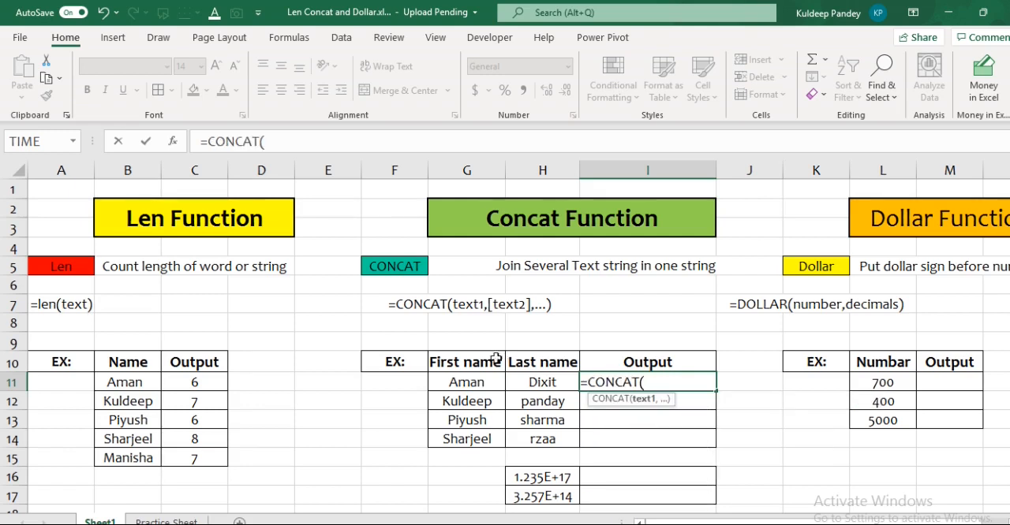
click(487, 381)
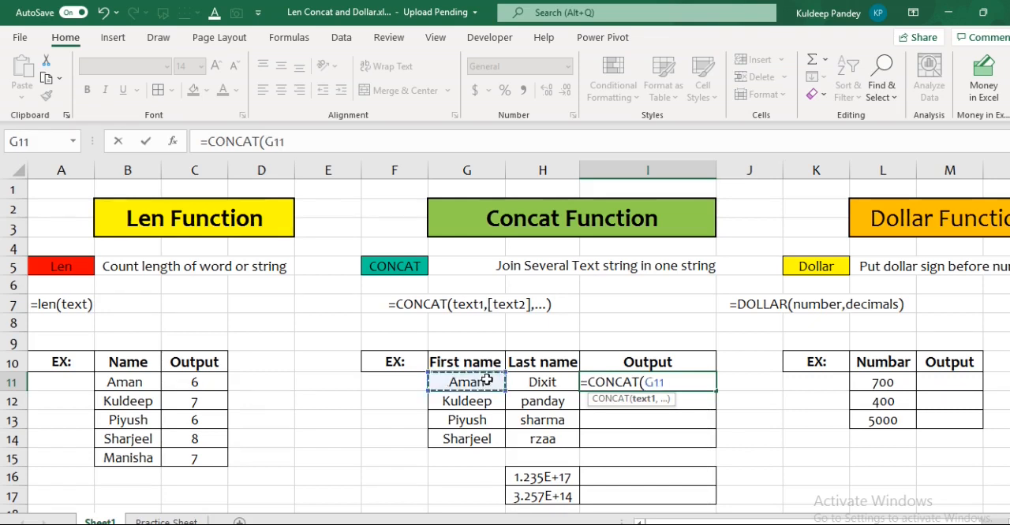
text(,)
click(541, 384)
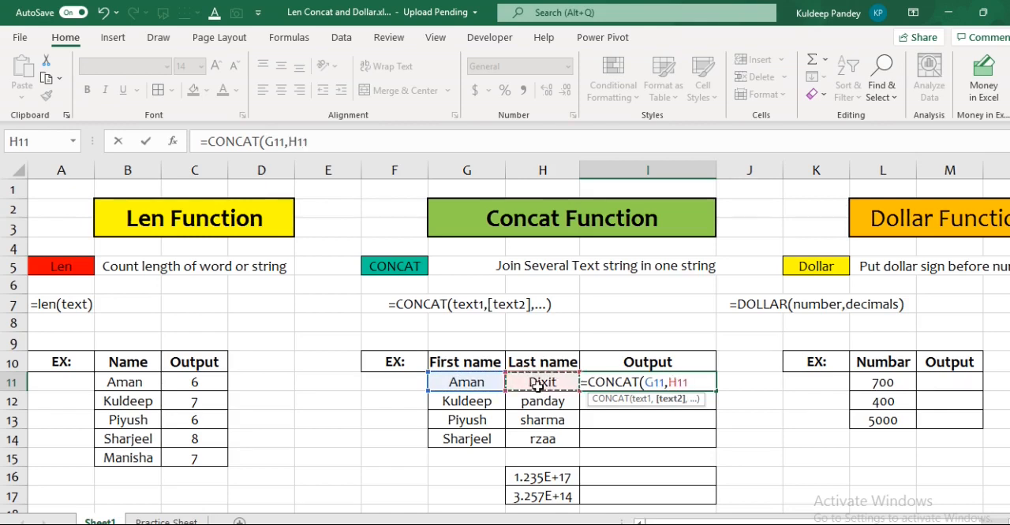
text())
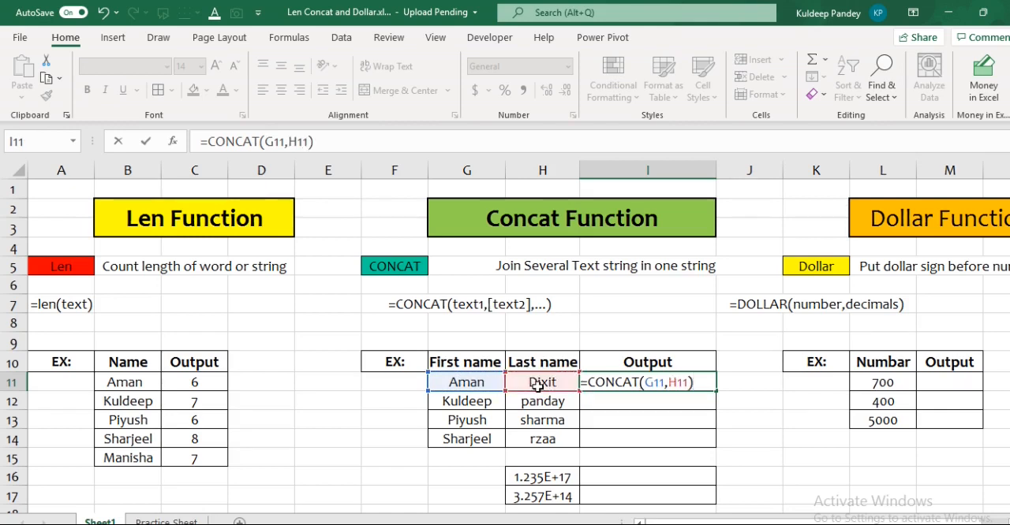
key(Return)
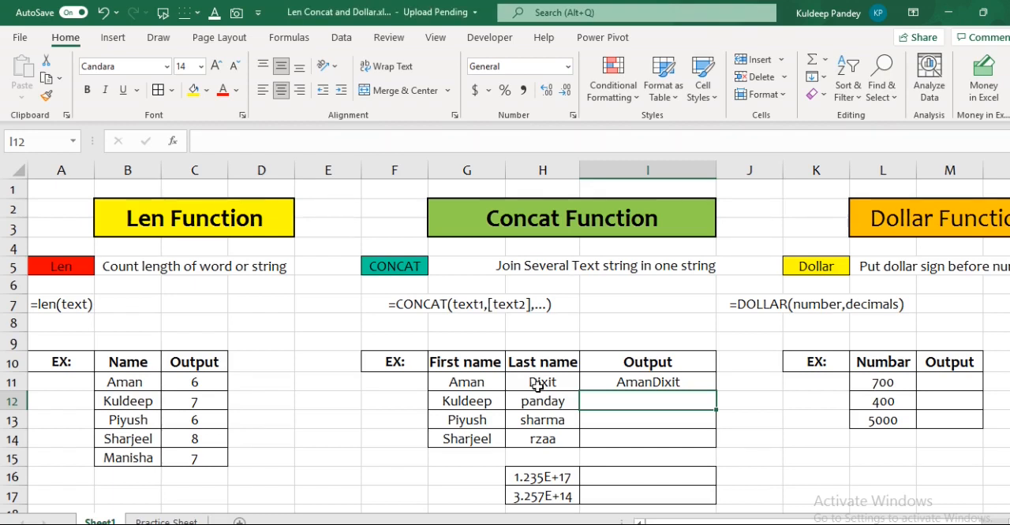
Add a space between the names in I11 by changing the formula to =CONCAT(G11," ",H11).
click(616, 381)
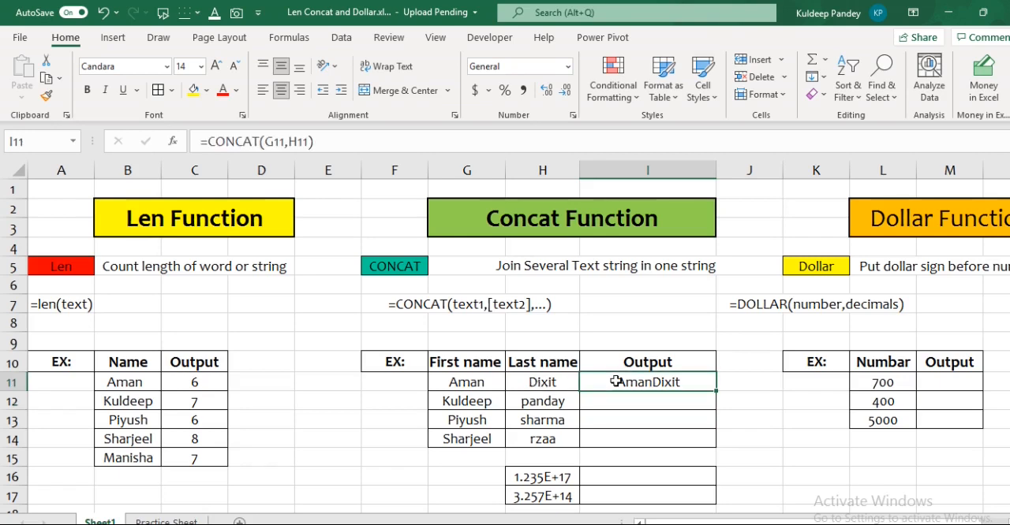
click(289, 142)
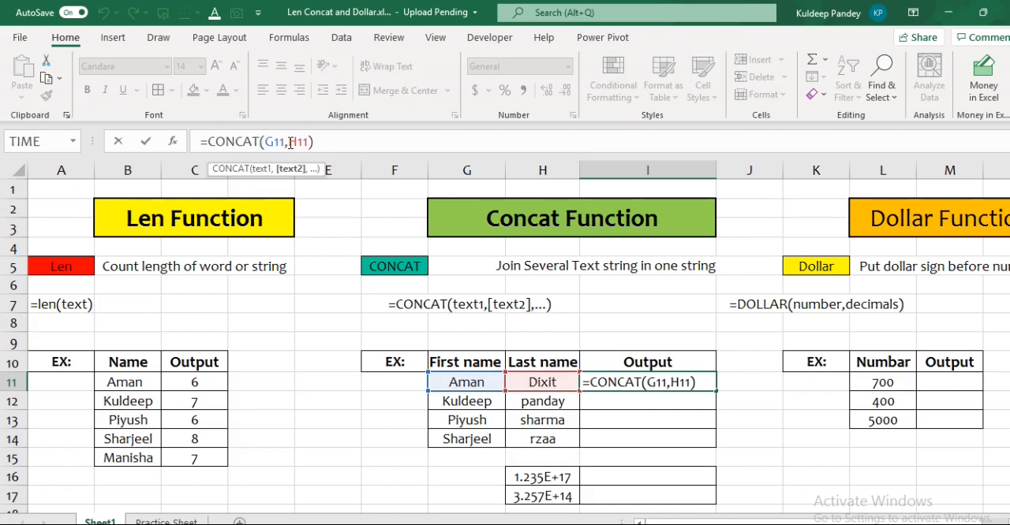
text(")
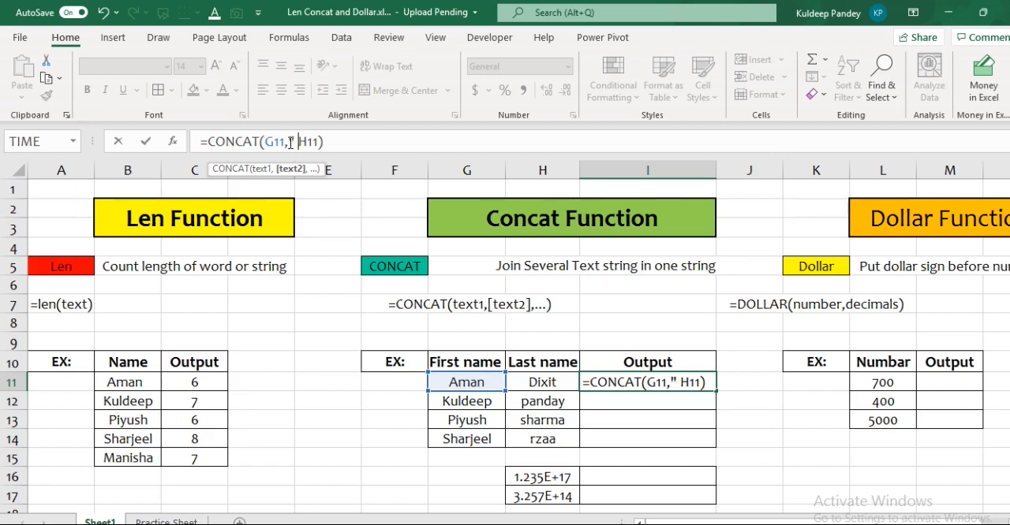
text(")
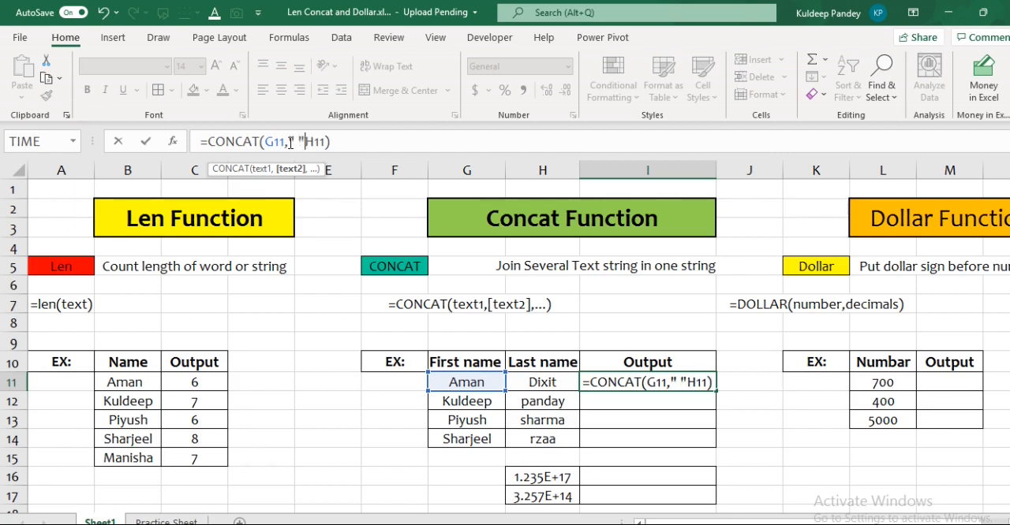
text(,)
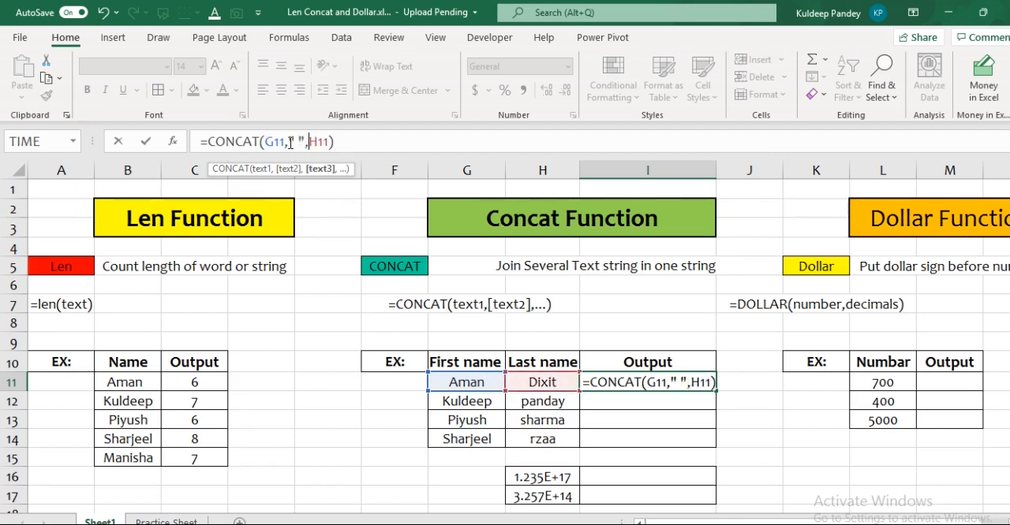
click(341, 142)
key(Return)
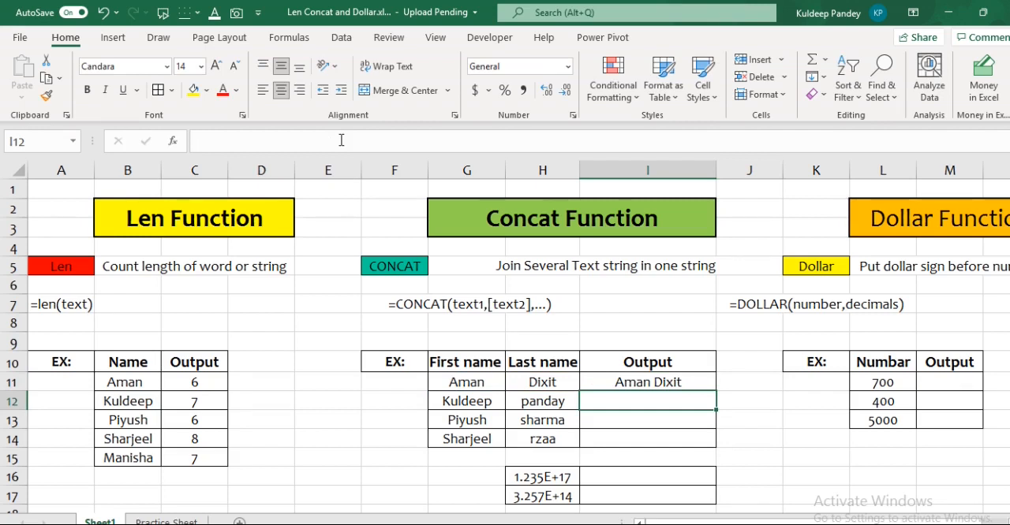
Fill the CONCAT formula from I11 down through I14.
key(Up)
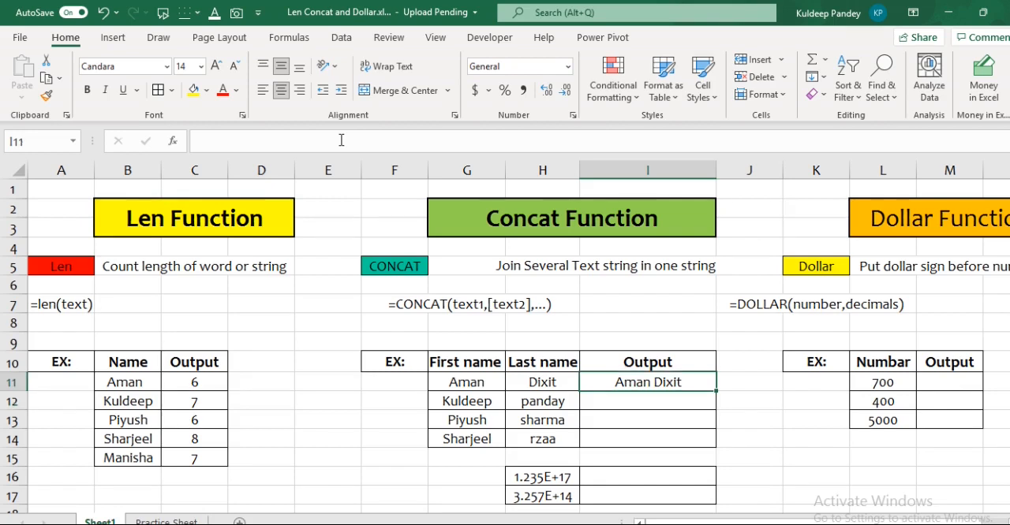
key(shift+Down)
key(shift+Down)
key(shift+Down)
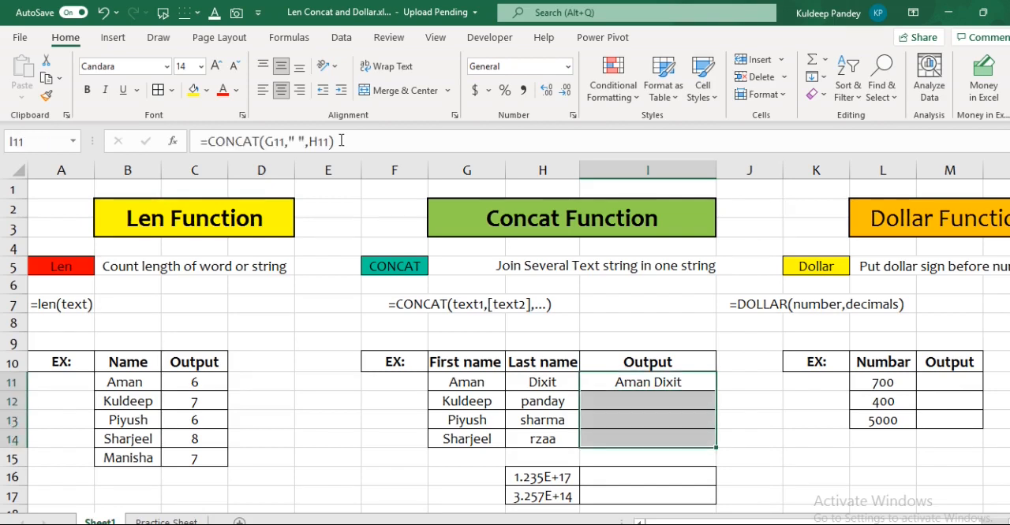
key(ctrl+d)
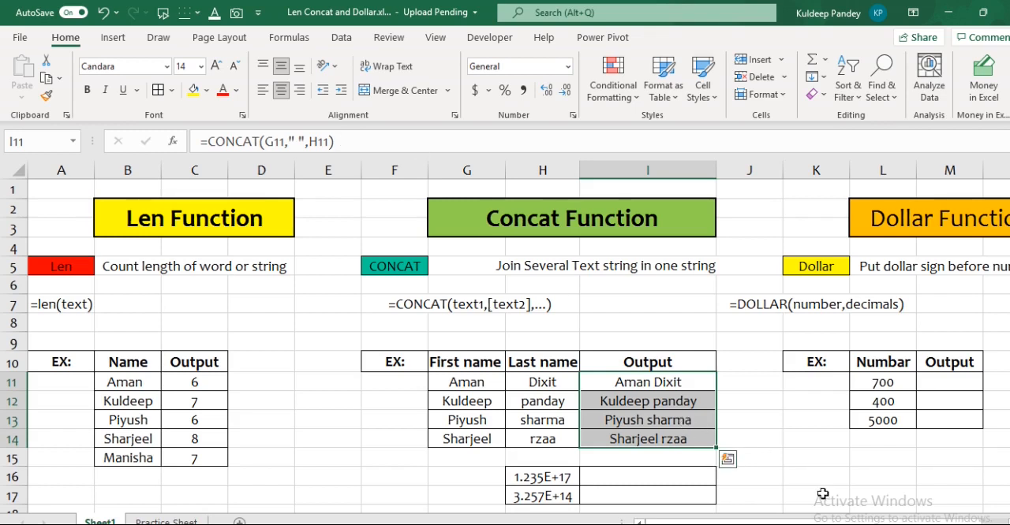
Inspect the full values behind the scientific-notation numbers in H16 and H17.
scroll(699, 458, down, 1)
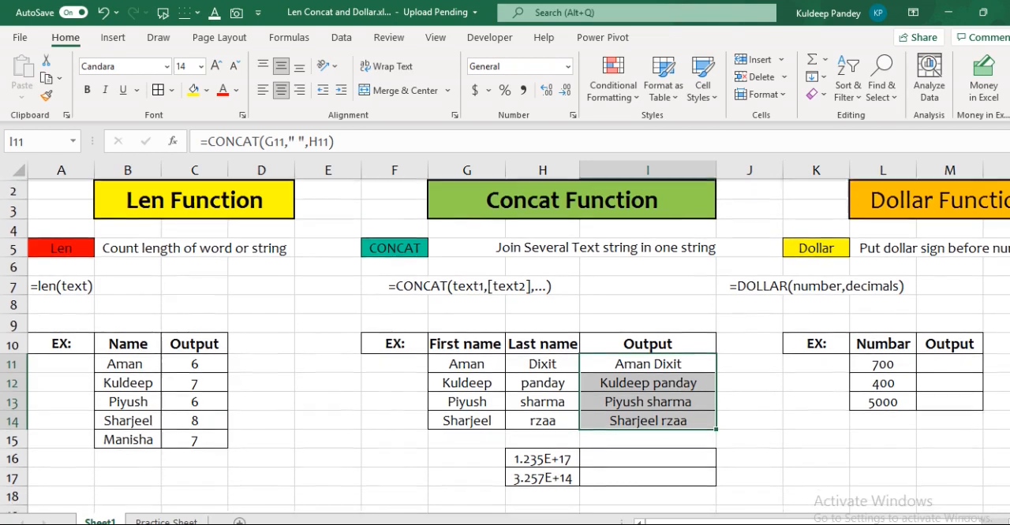
click(557, 438)
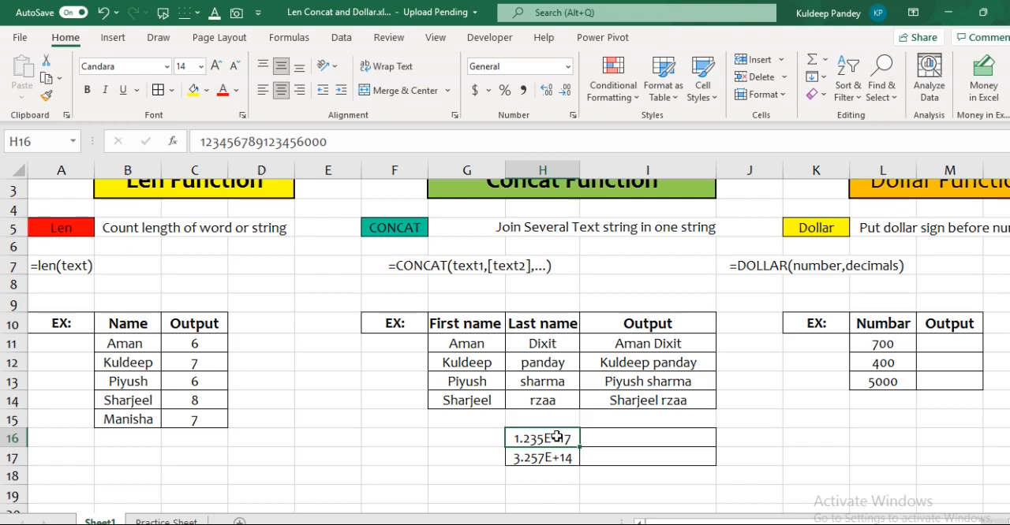
key(Down)
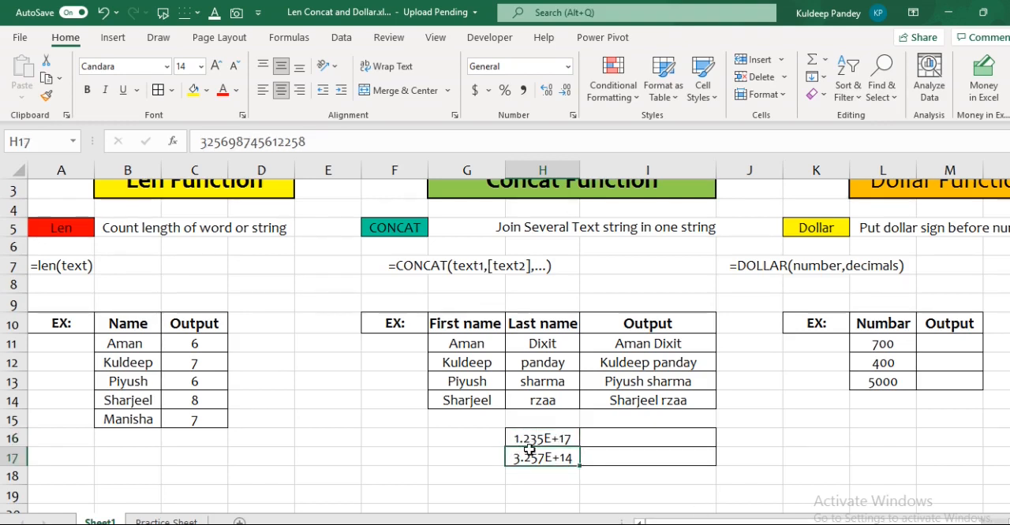
Widen column H slightly and enter the formula =CONCAT("",H16) in I16 to write the long number out in full.
click(532, 439)
mouse_move(579, 168)
mouse_down()
mouse_move(707, 169)
mouse_move(588, 168)
mouse_up()
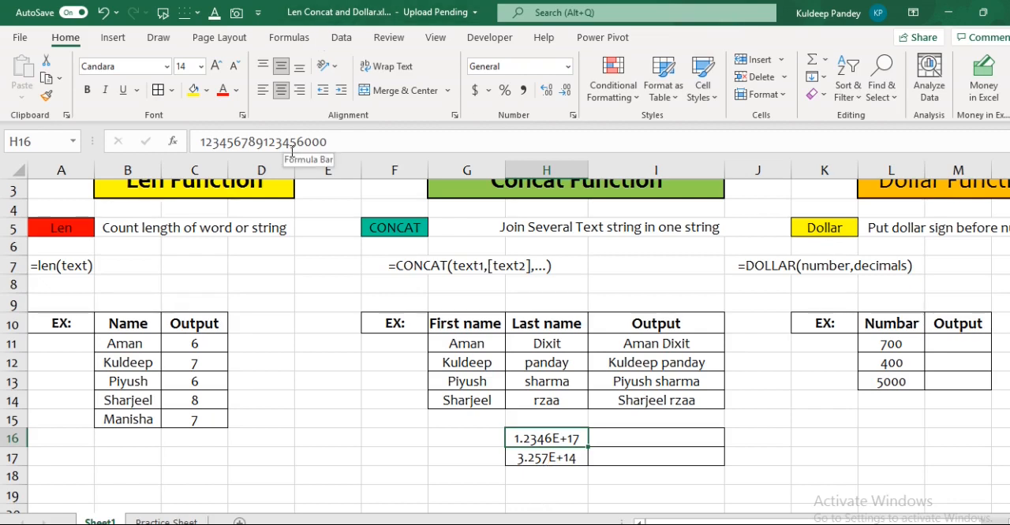
click(625, 439)
text(=CONCAT("")
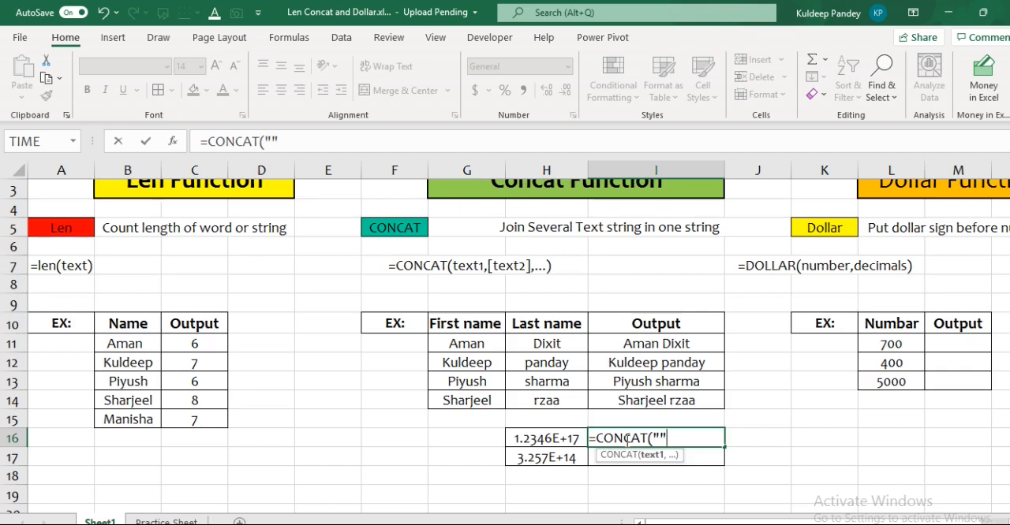
text(,)
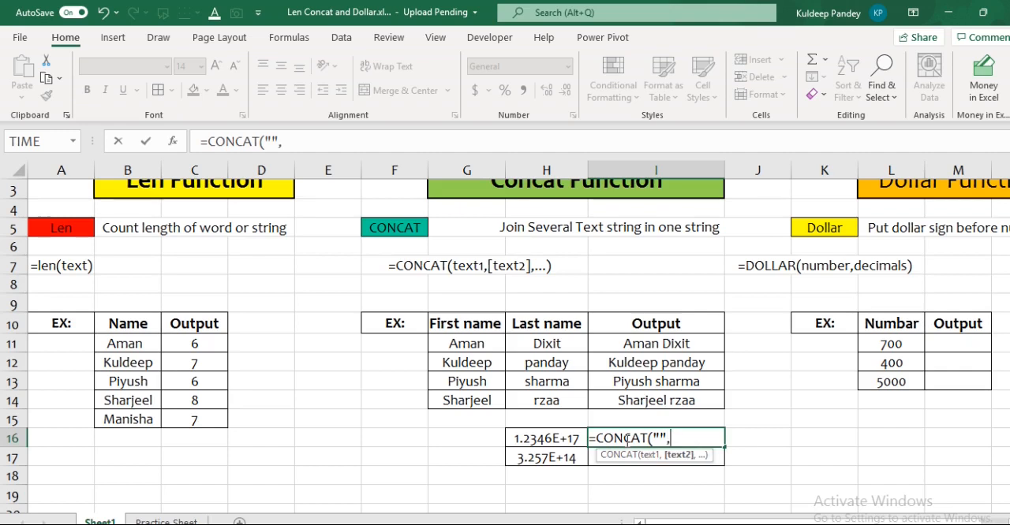
click(556, 438)
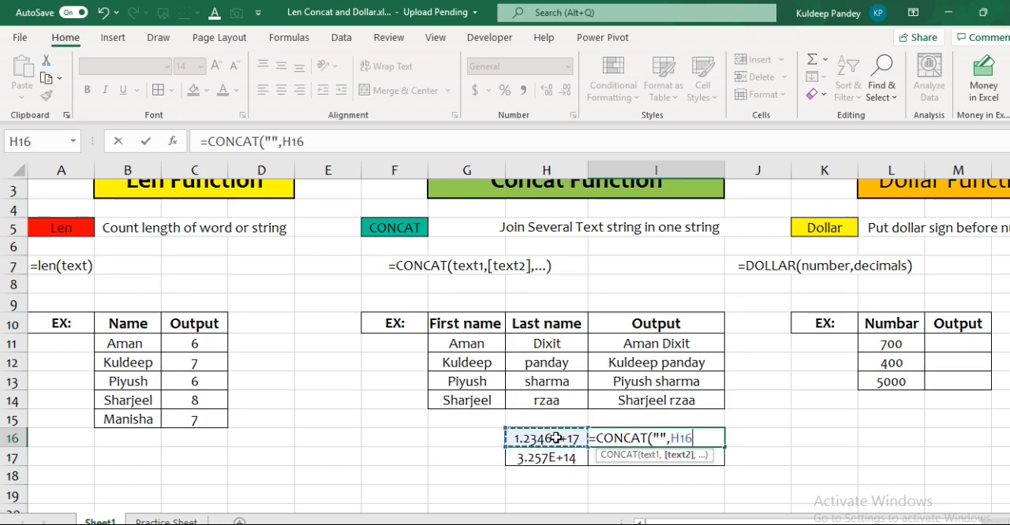
text())
key(Return)
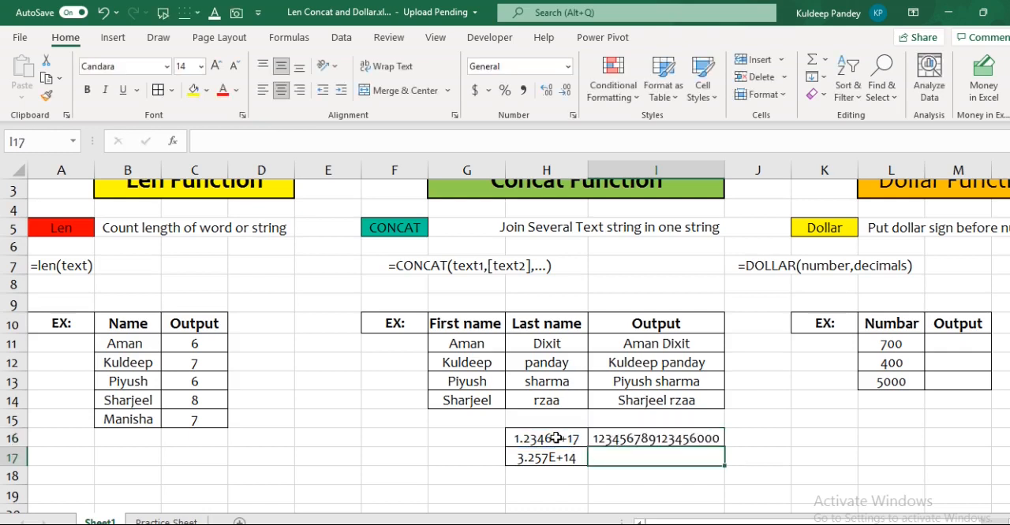
Fill the CONCAT formula from I16 down to I17 and compare I16 with its source number in H16.
key(Up)
key(shift+Down)
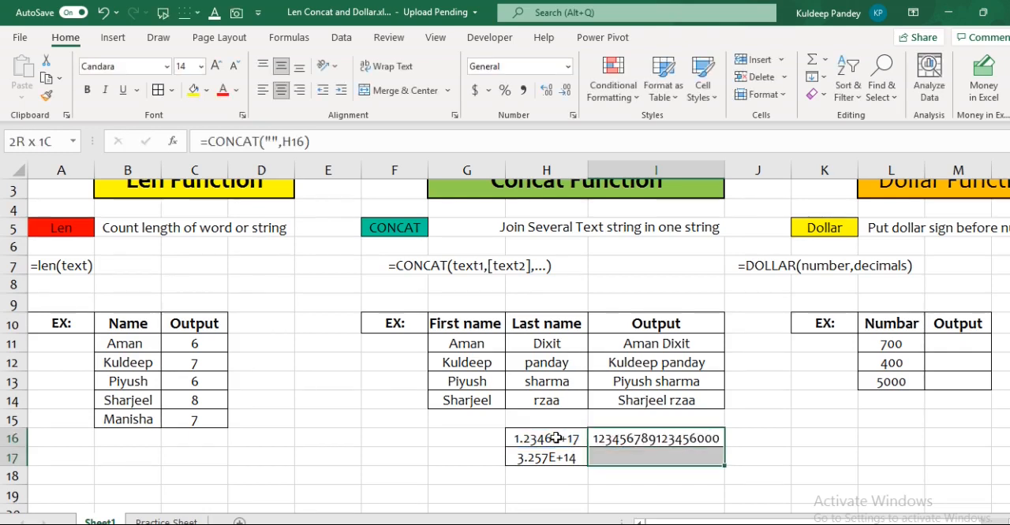
key(ctrl+d)
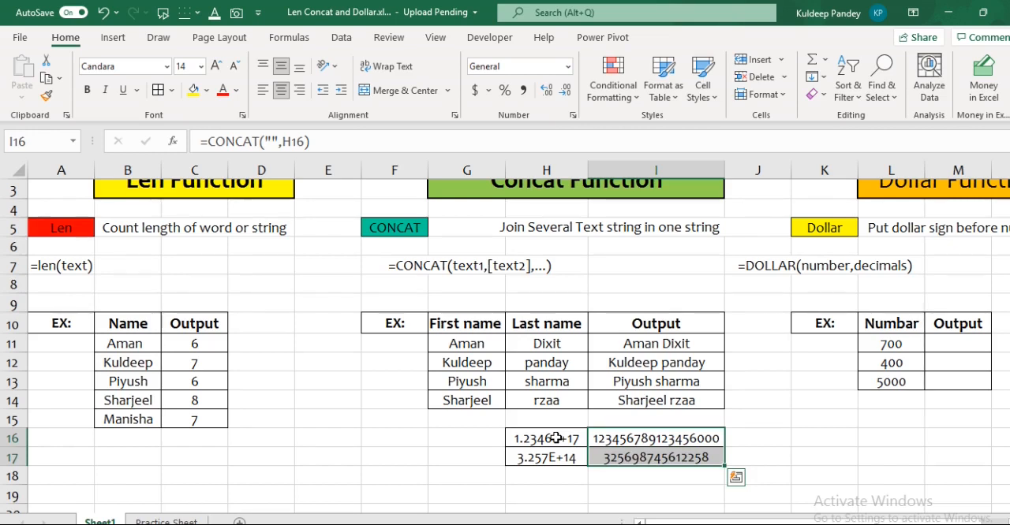
key(shift+Up)
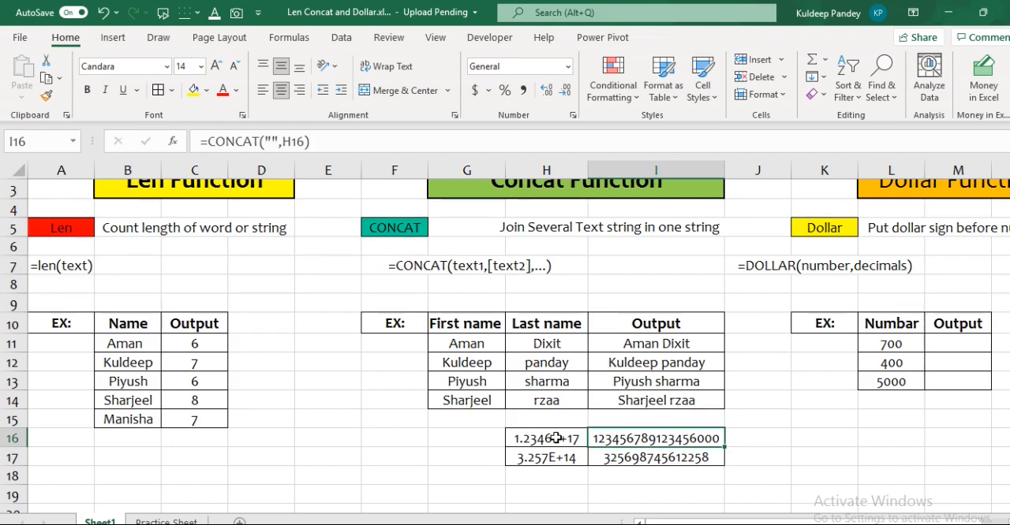
click(556, 439)
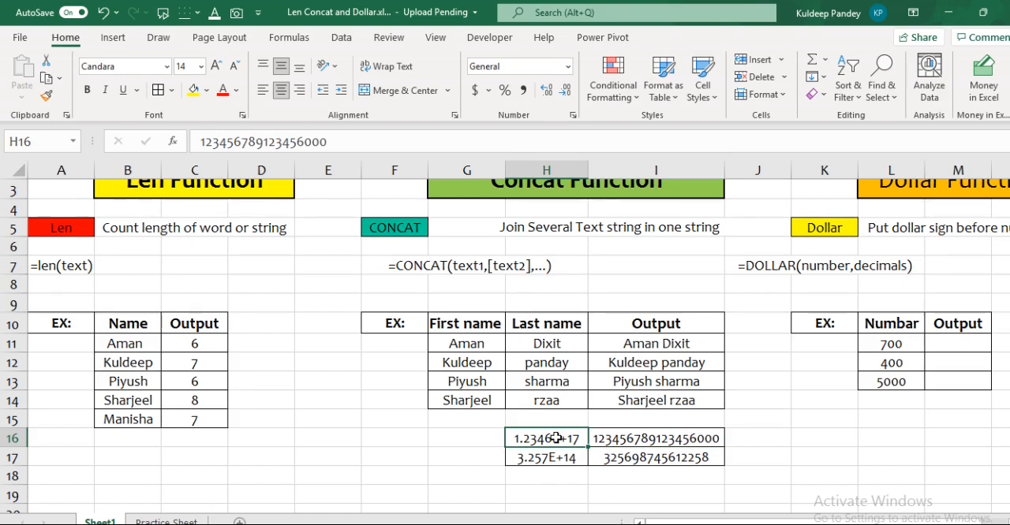
key(Right)
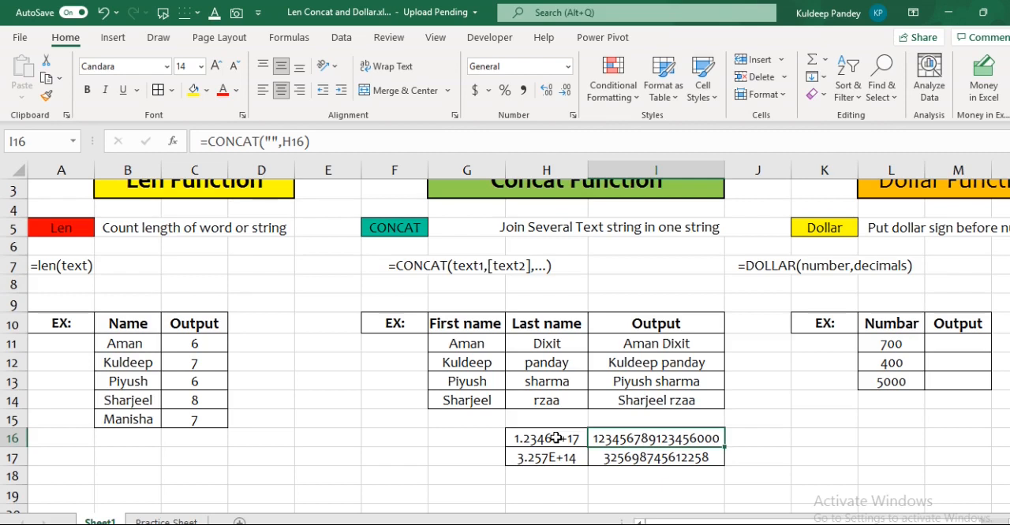
Try totalling the two CONCAT results with =SUM(I16:I17) in I18, and clear that cell again.
key(Down)
key(Down)
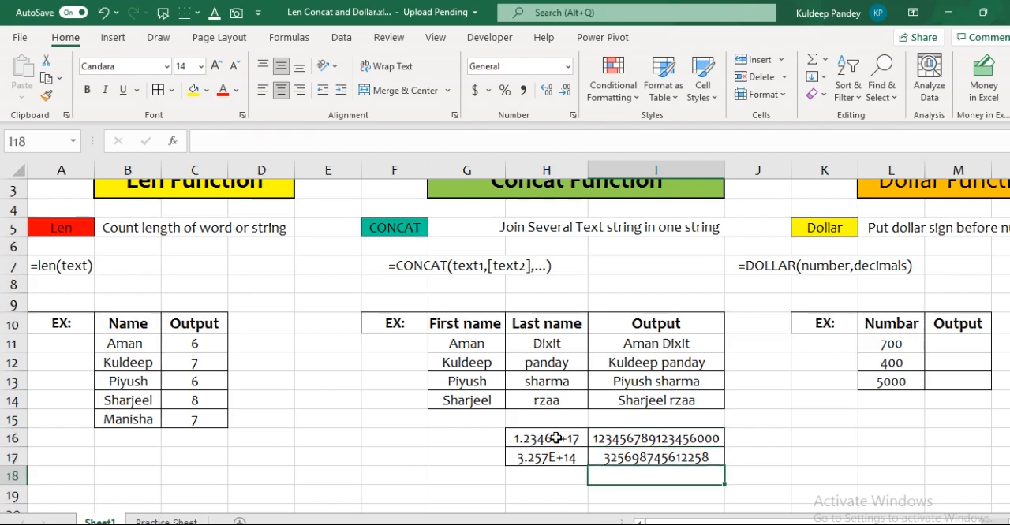
text(=)
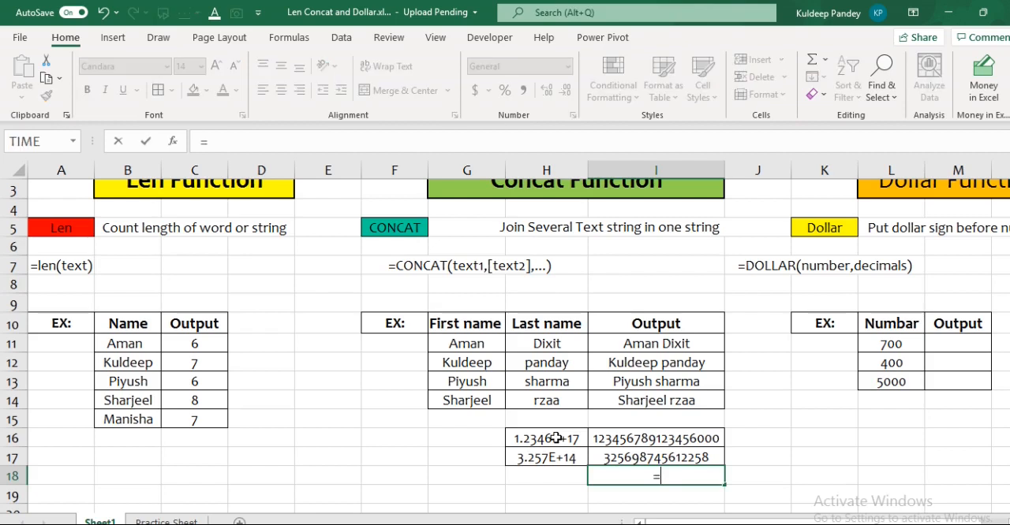
text(Sum()
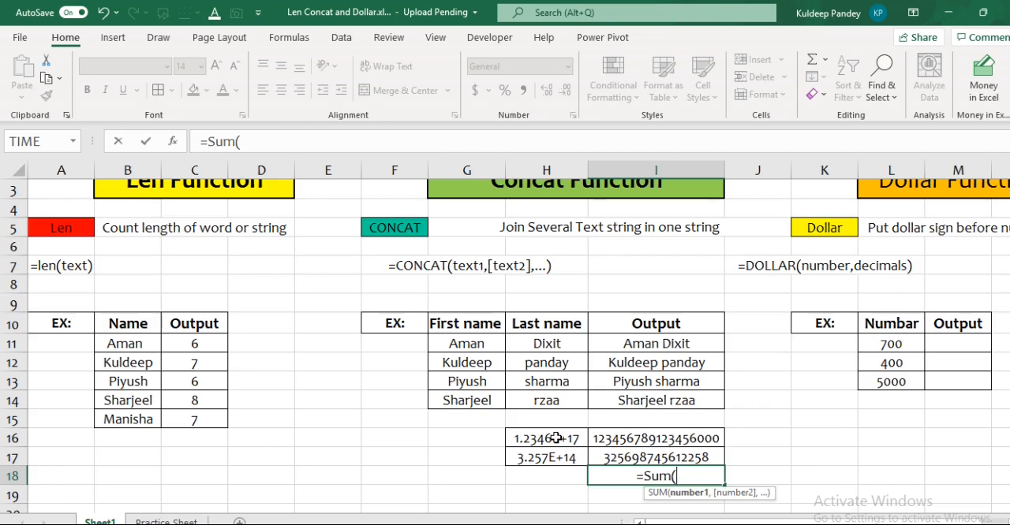
key(Up)
key(shift+Up)
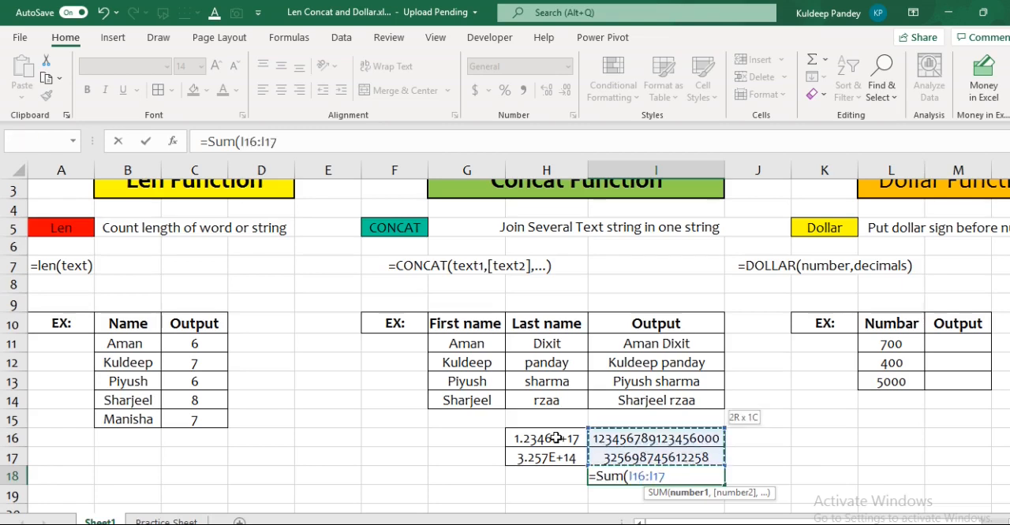
text())
key(Return)
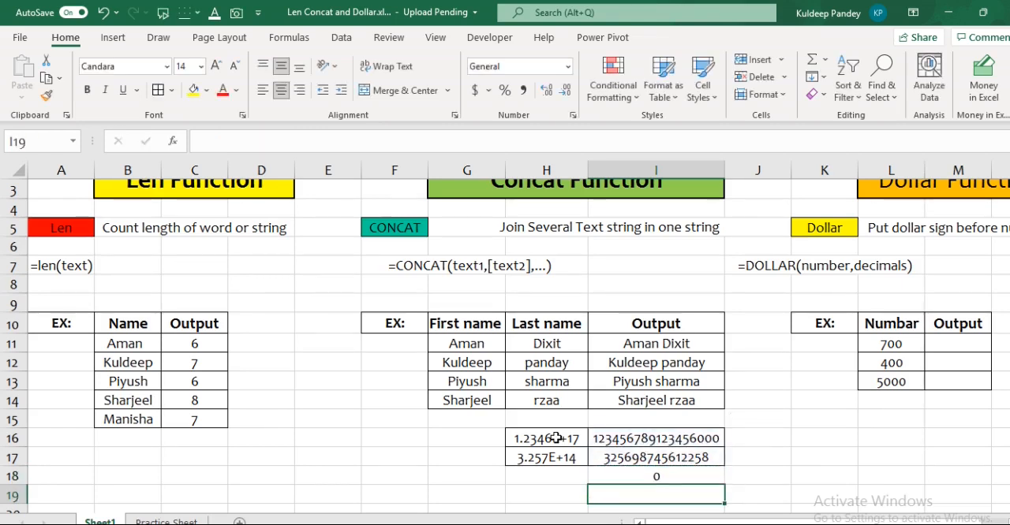
key(Up)
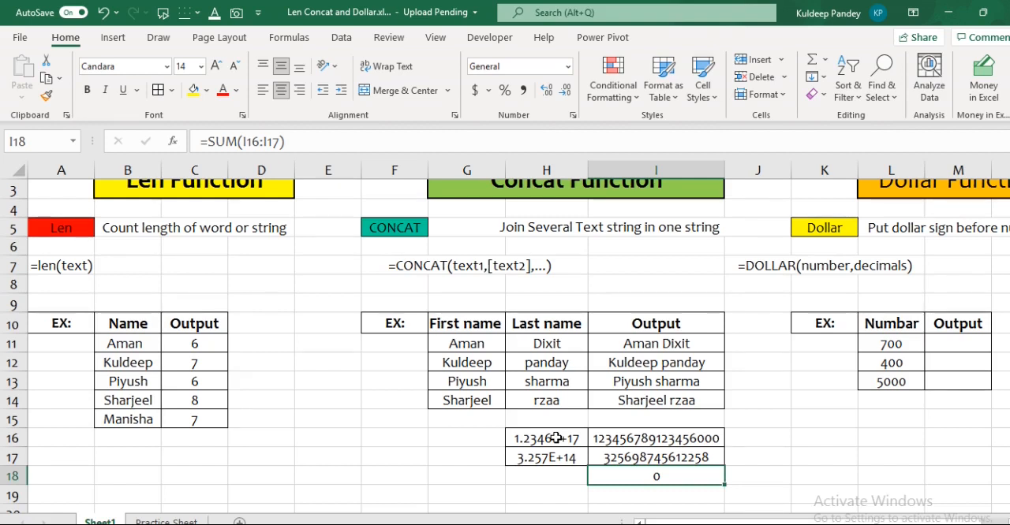
key(Delete)
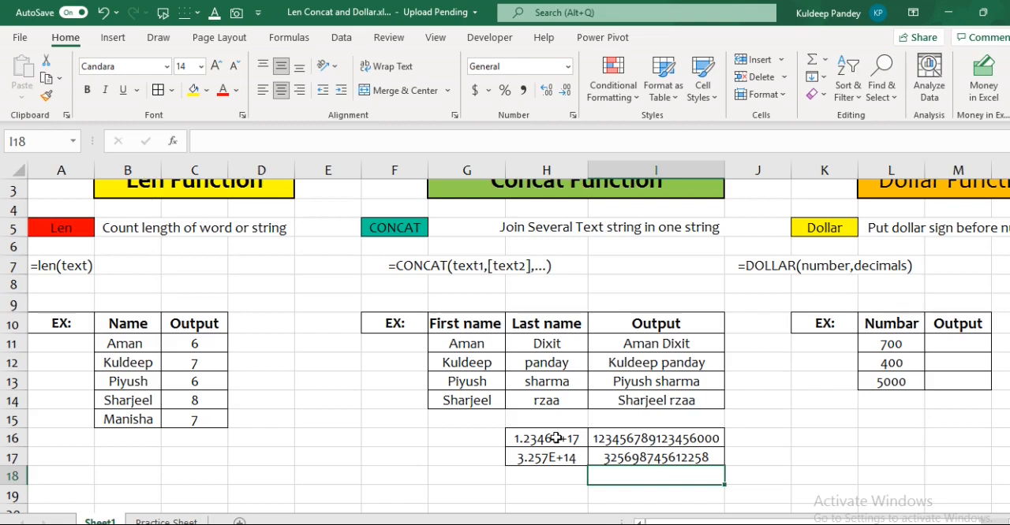
Enter the formula =DOLLAR(L11) in M11, leaving out the optional decimals argument.
scroll(962, 316, right, 3)
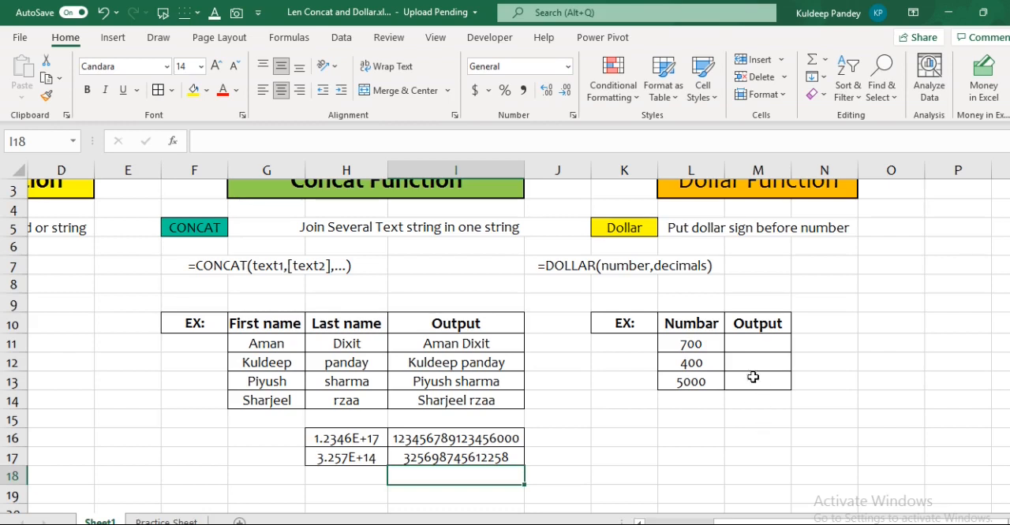
click(751, 350)
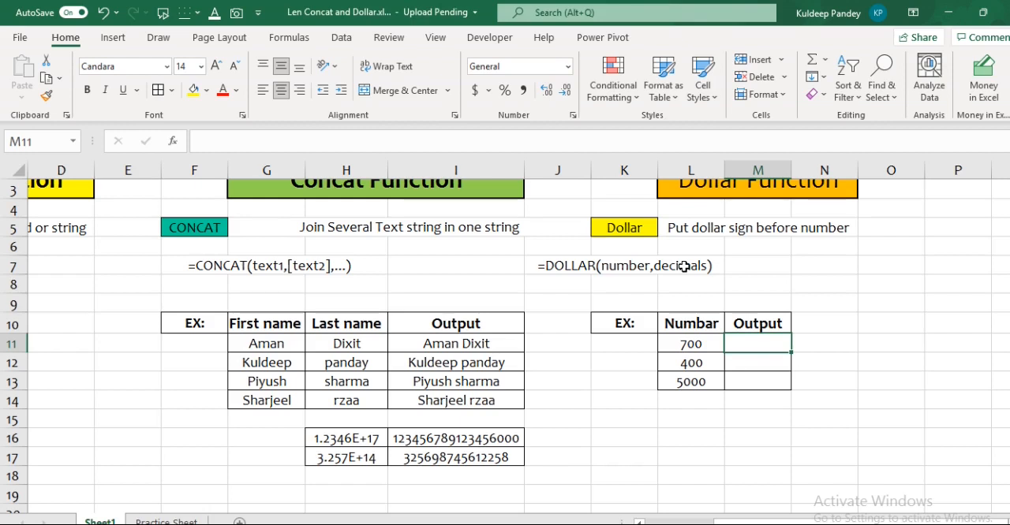
text(=)
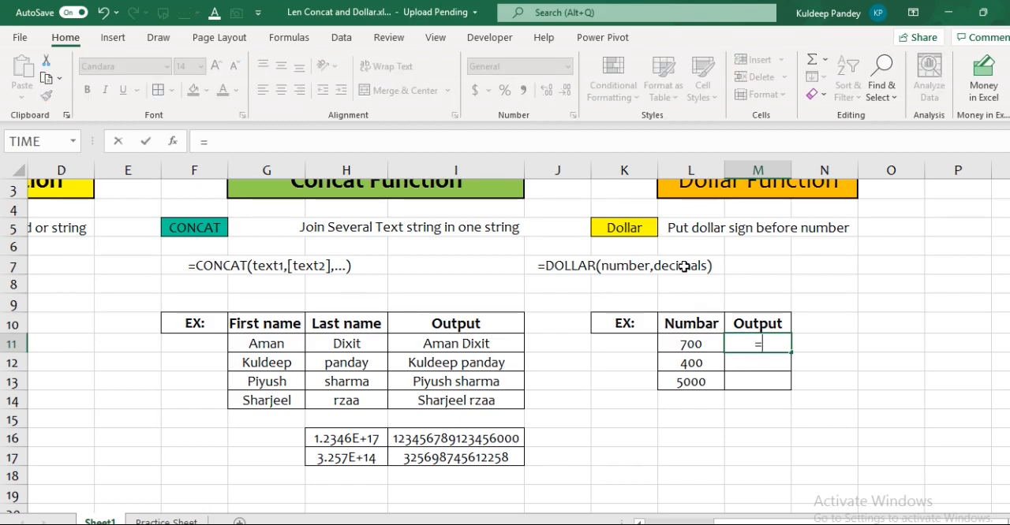
text(dol)
key(Tab)
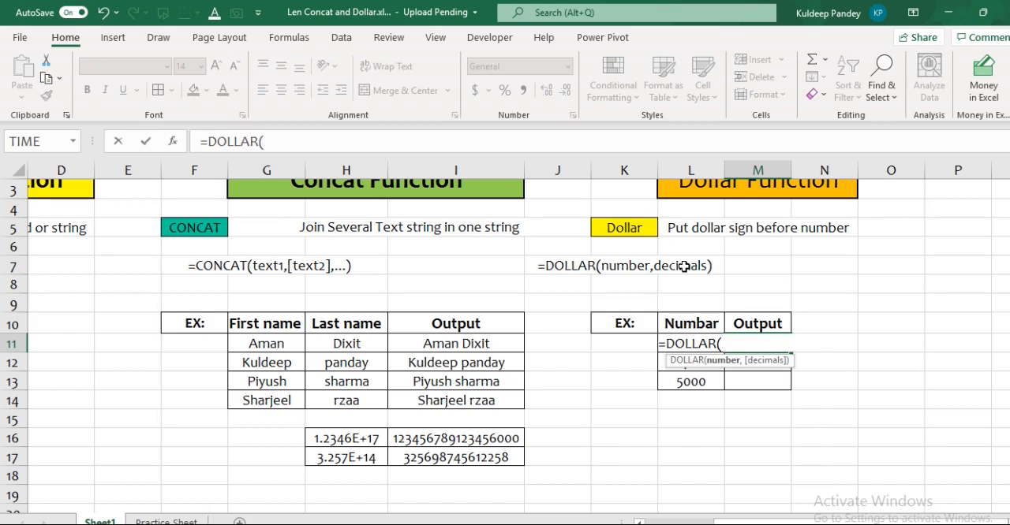
click(690, 381)
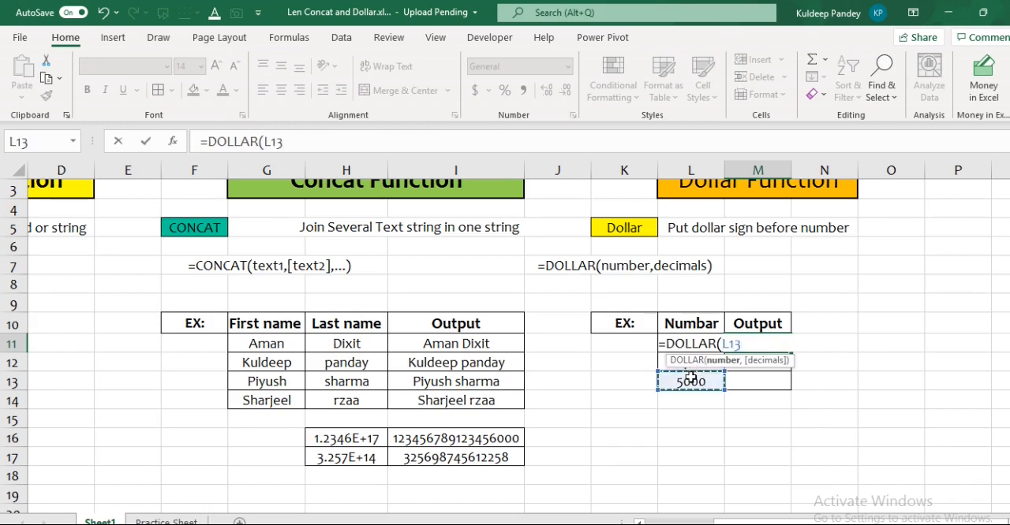
key(Up)
key(Up)
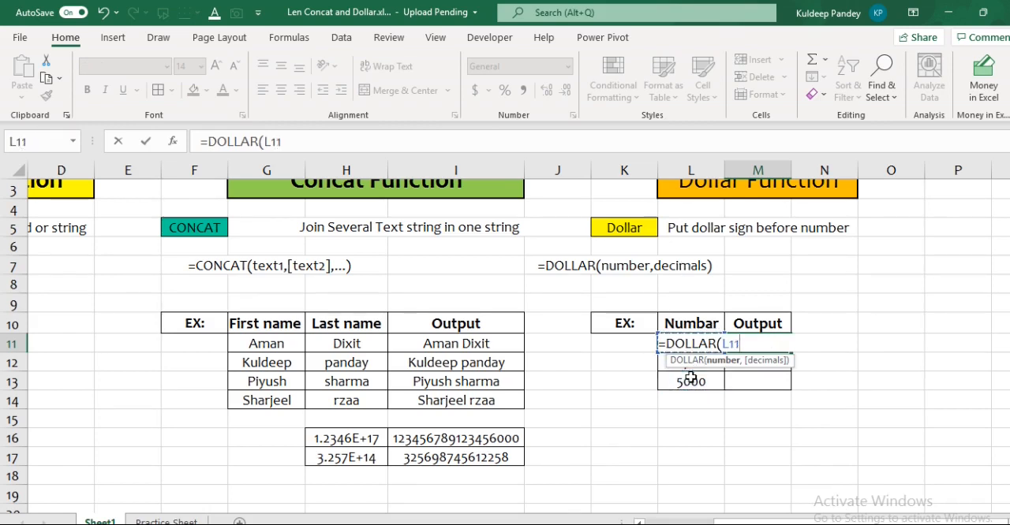
text(,)
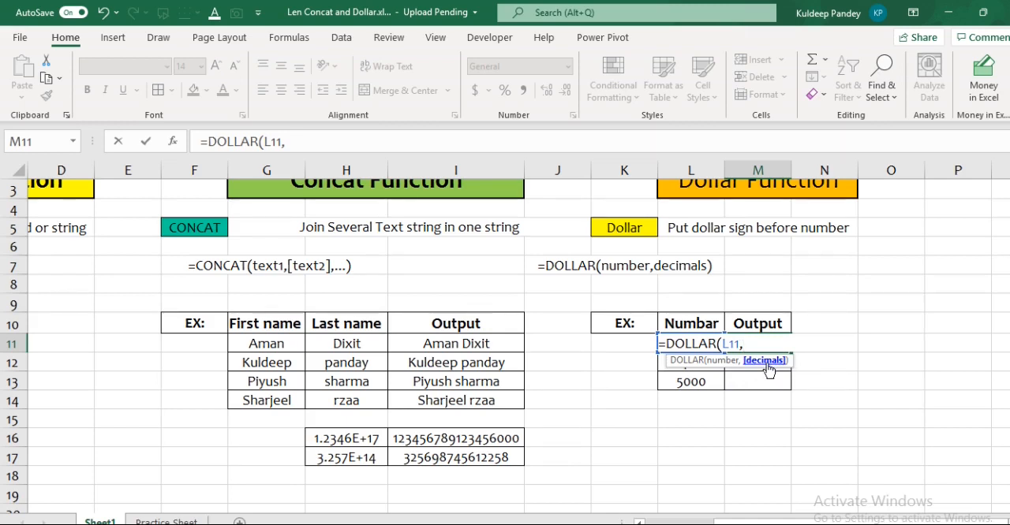
key(BackSpace)
text())
key(Return)
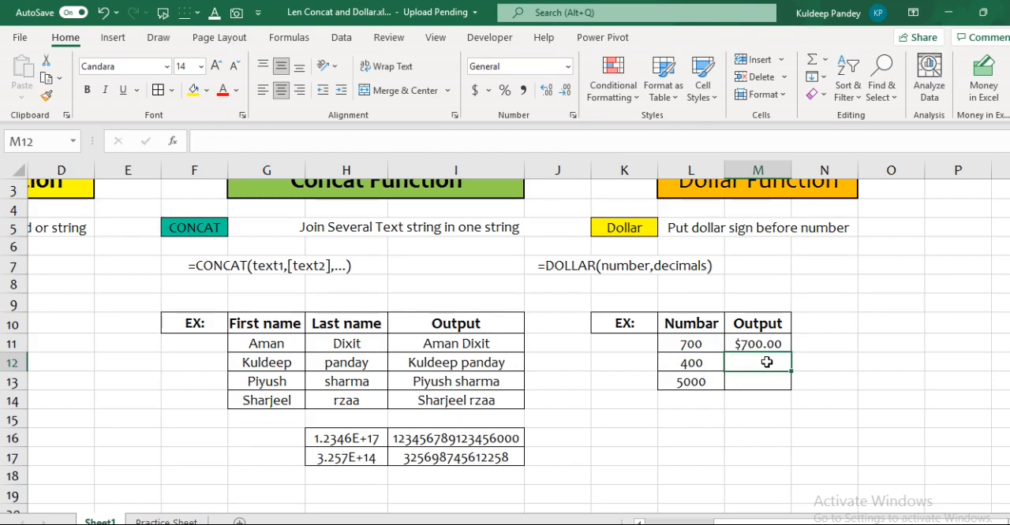
Enter the formula =DOLLAR(L12,3) in M12 to format the number as dollars with three decimals.
text(=)
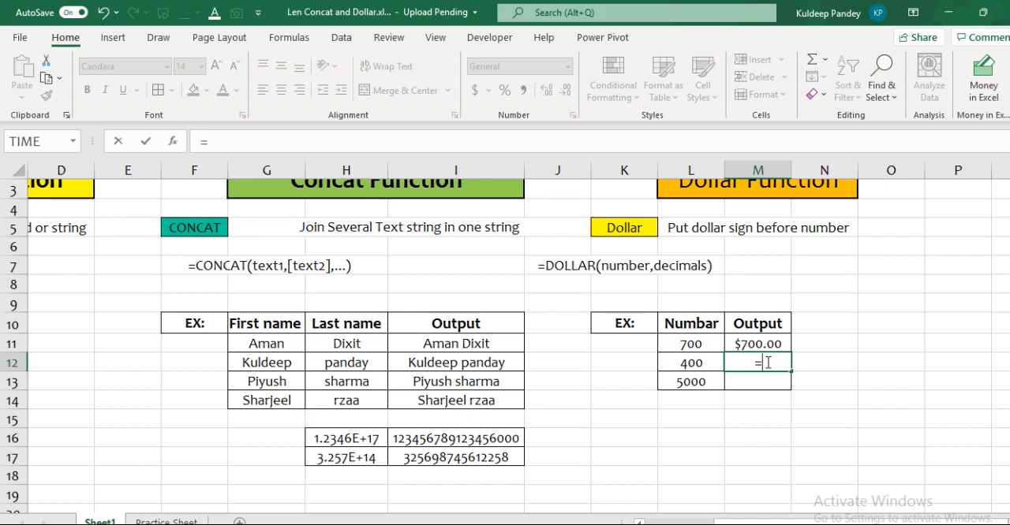
text(dol)
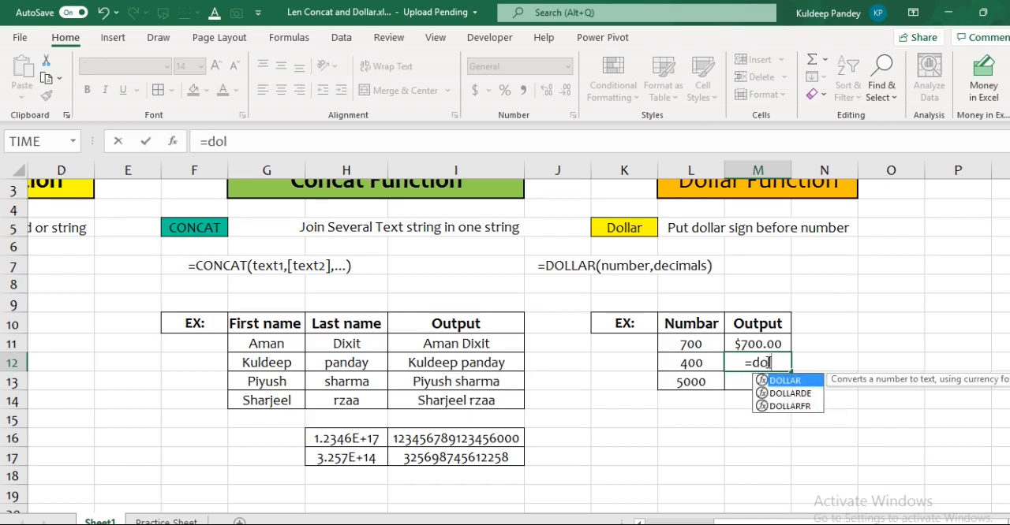
key(Tab)
click(707, 400)
key(Up)
key(Up)
key(Up)
key(Down)
text(,)
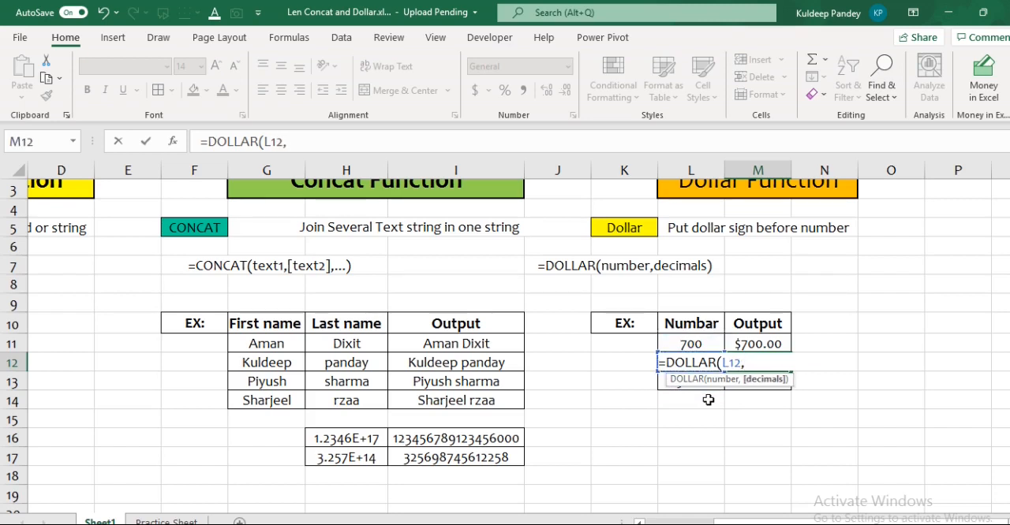
text(3))
key(Return)
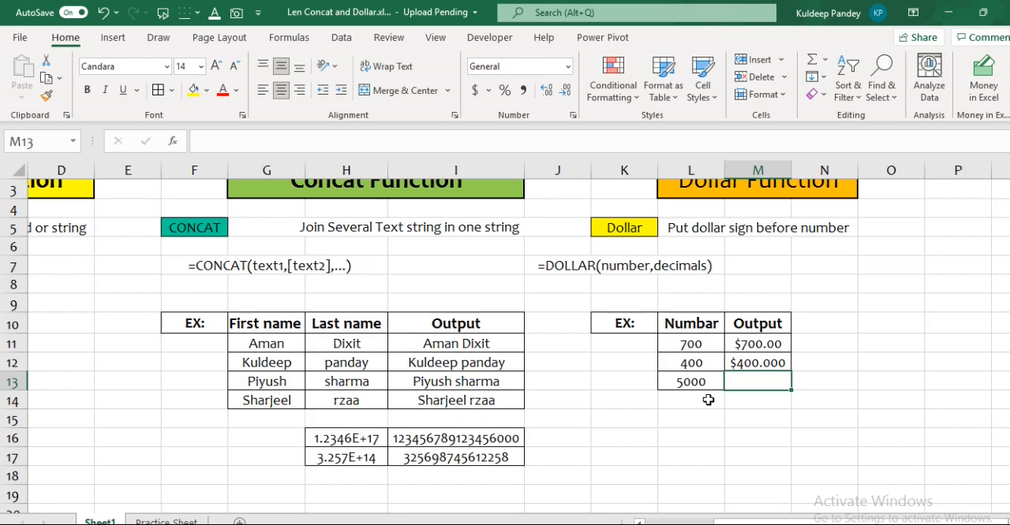
Fill the three-decimal DOLLAR formula from M12 down to M13 and check the copied formula.
key(shift+Up)
key(ctrl+d)
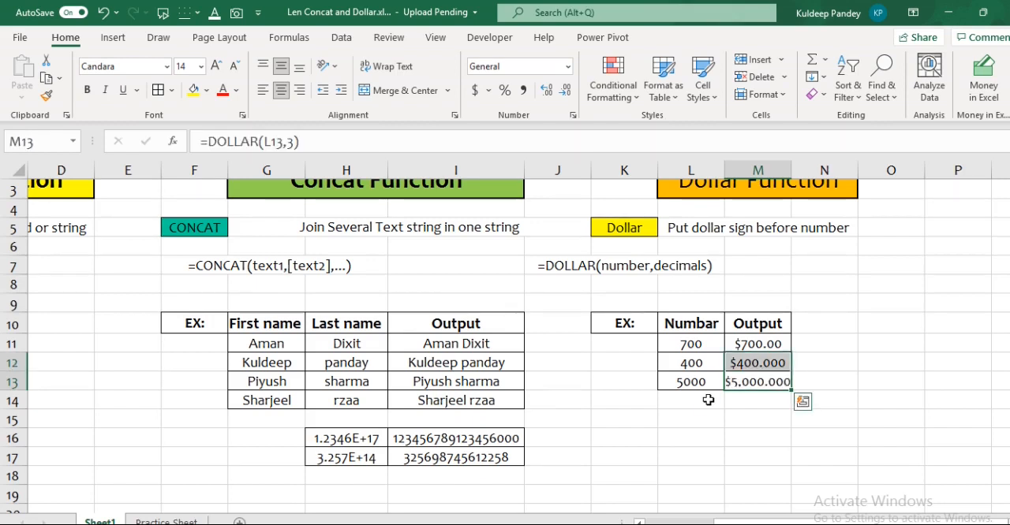
click(763, 382)
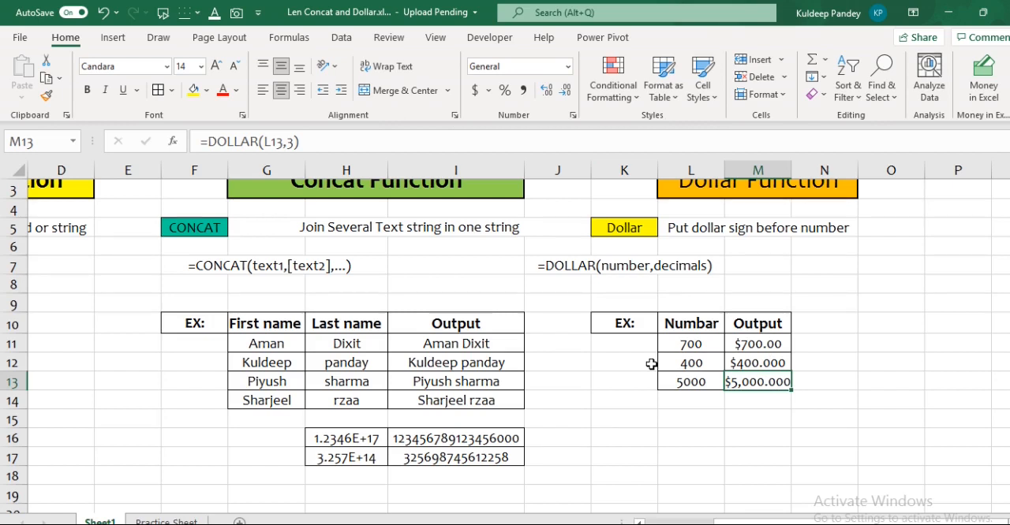
On the Practice Sheet, enter the sample result Google-India in I7 beside the first Concat exercise table.
click(167, 522)
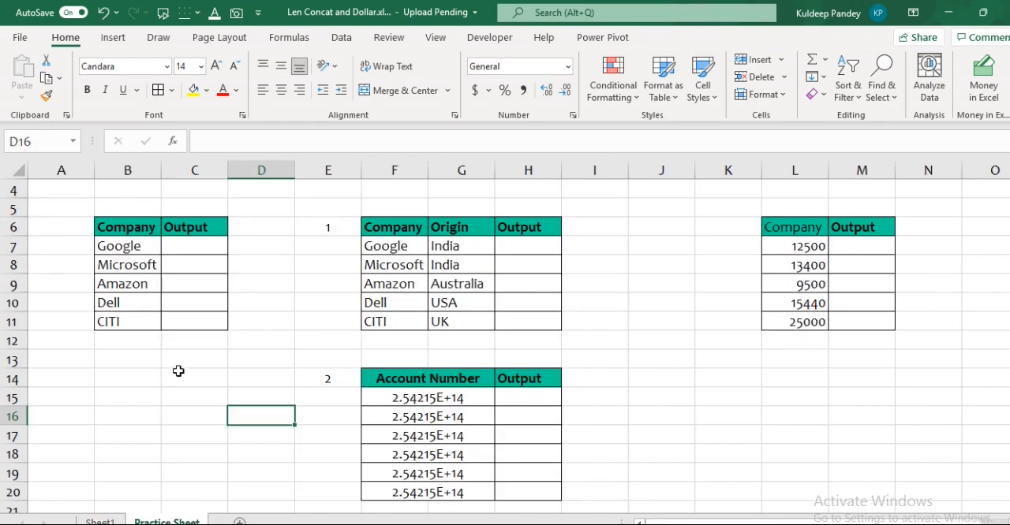
scroll(746, 289, up, 1)
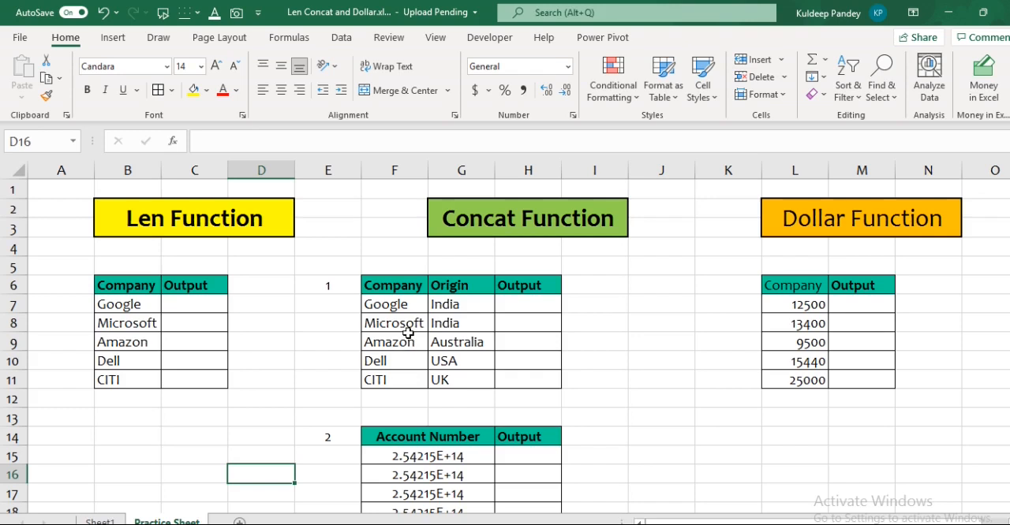
click(601, 302)
text(C)
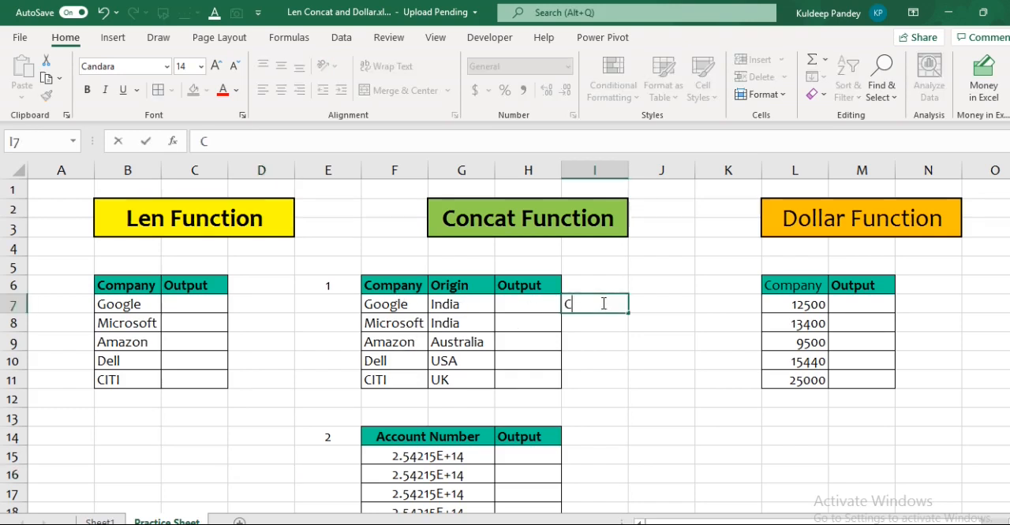
key(BackSpace)
text(Google-India)
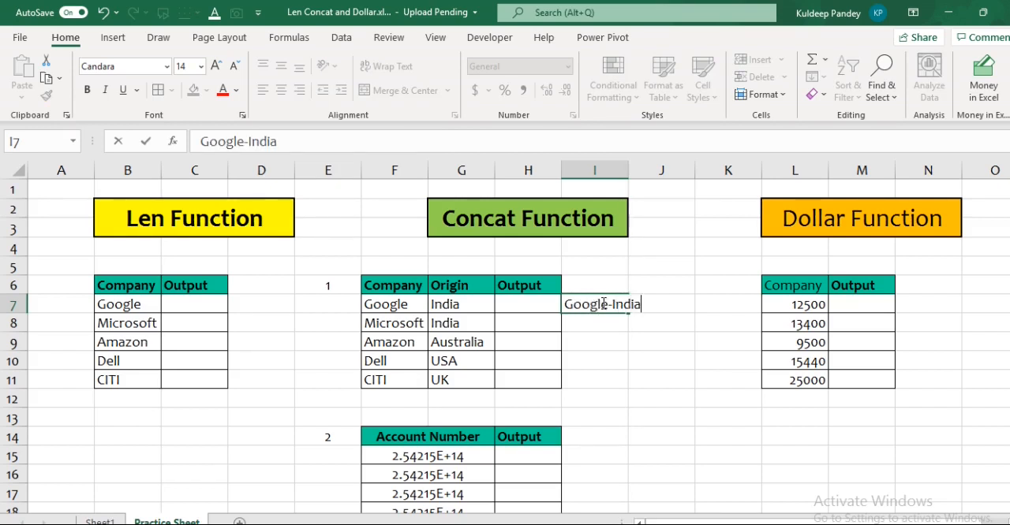
click(657, 361)
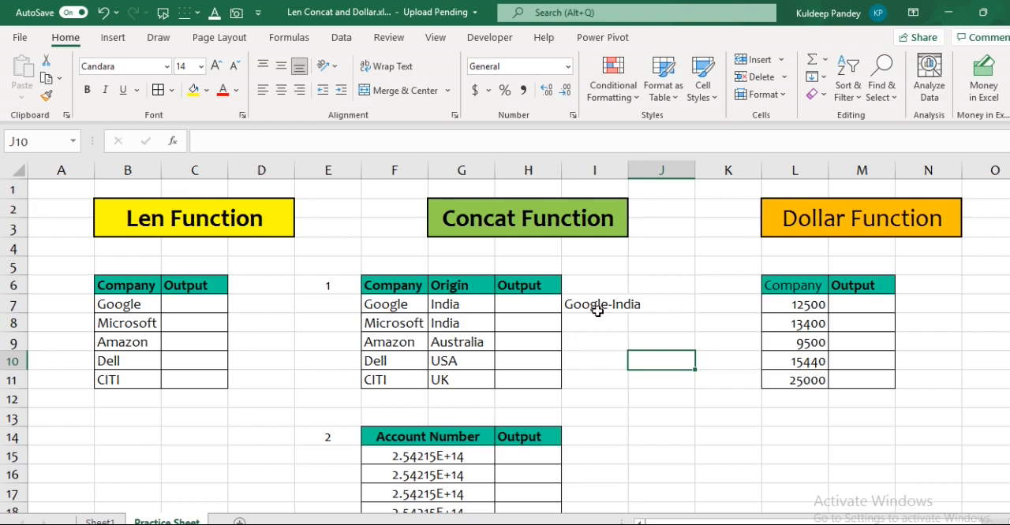
Change the header in L6 of the Dollar Function exercise table to Amount.
click(871, 305)
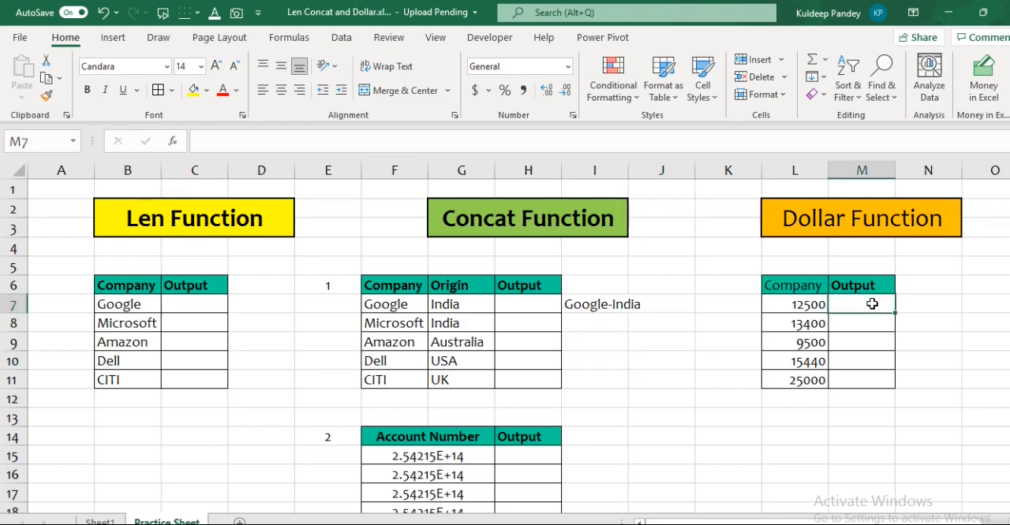
key(Up)
key(Left)
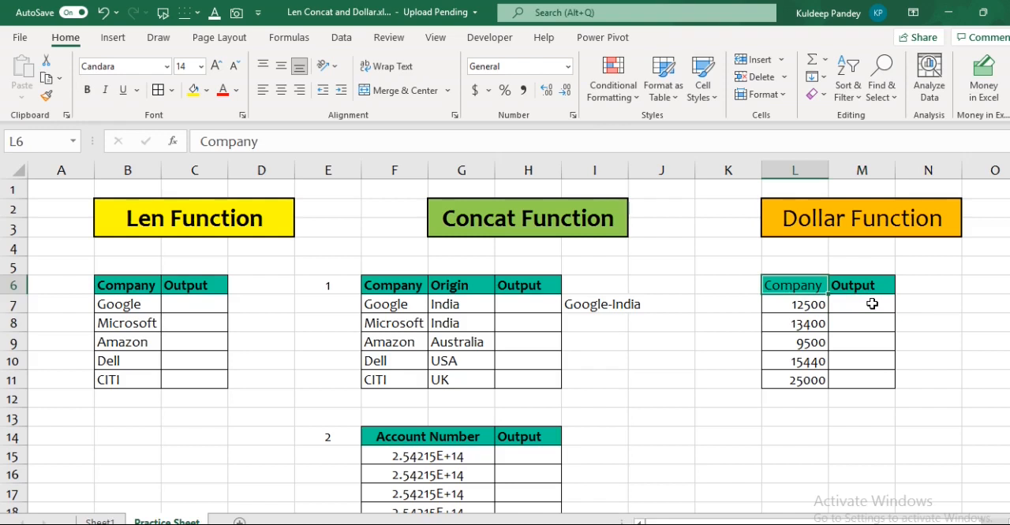
text(Amount)
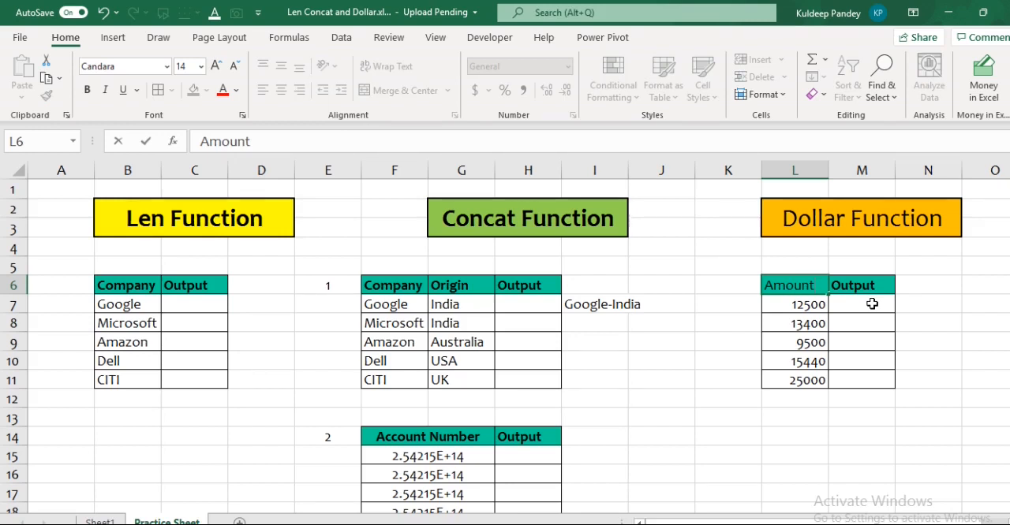
click(725, 383)
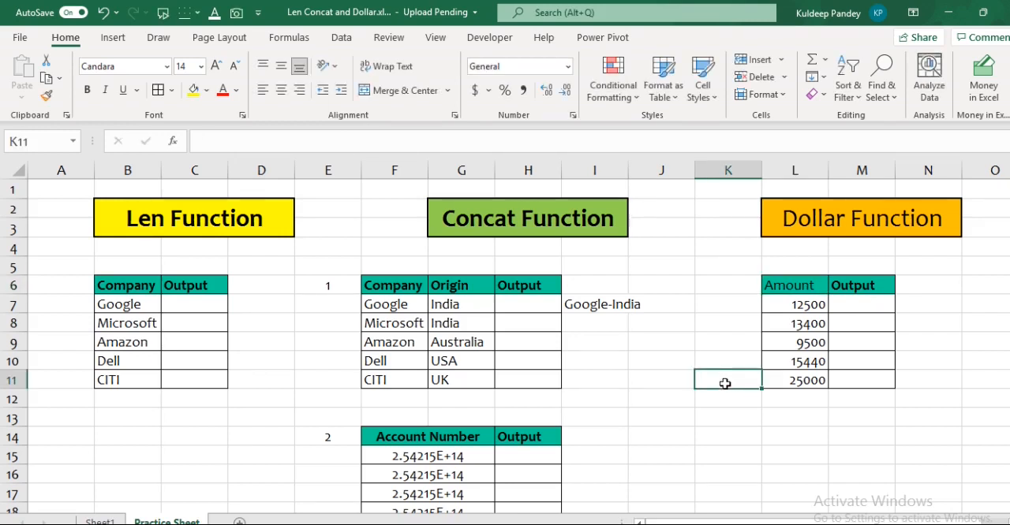